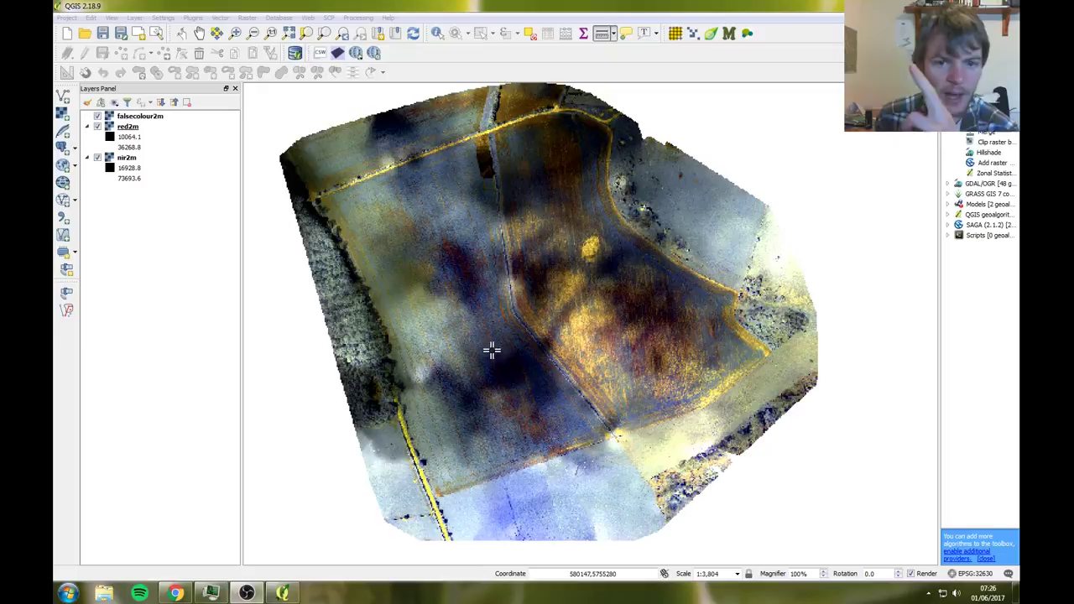
# Hide the falsecolour2m and red2m layers so the nir2m near-infrared band shows
pyautogui.click(98, 116)
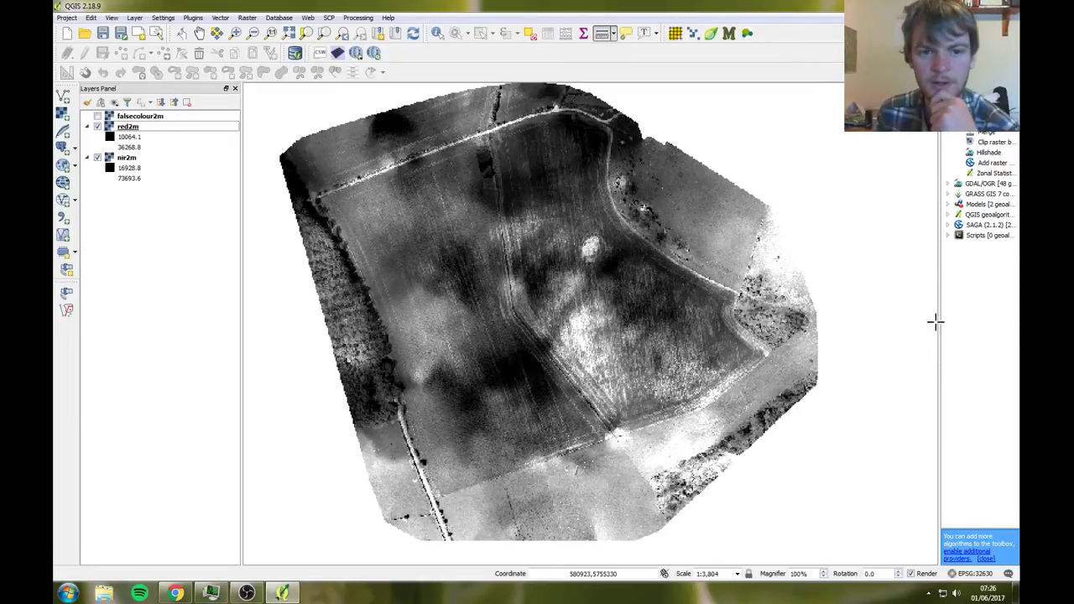
pyautogui.click(97, 126)
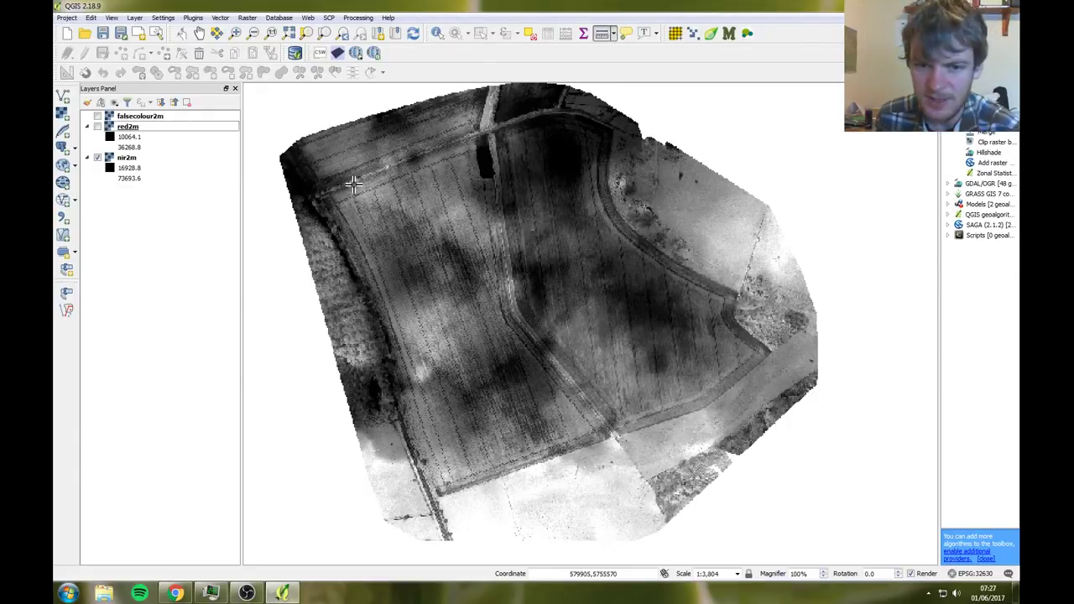
# Add the flight's transparent reflectance .tif as a raster layer
pyautogui.click(64, 114)
pyautogui.click(251, 205)
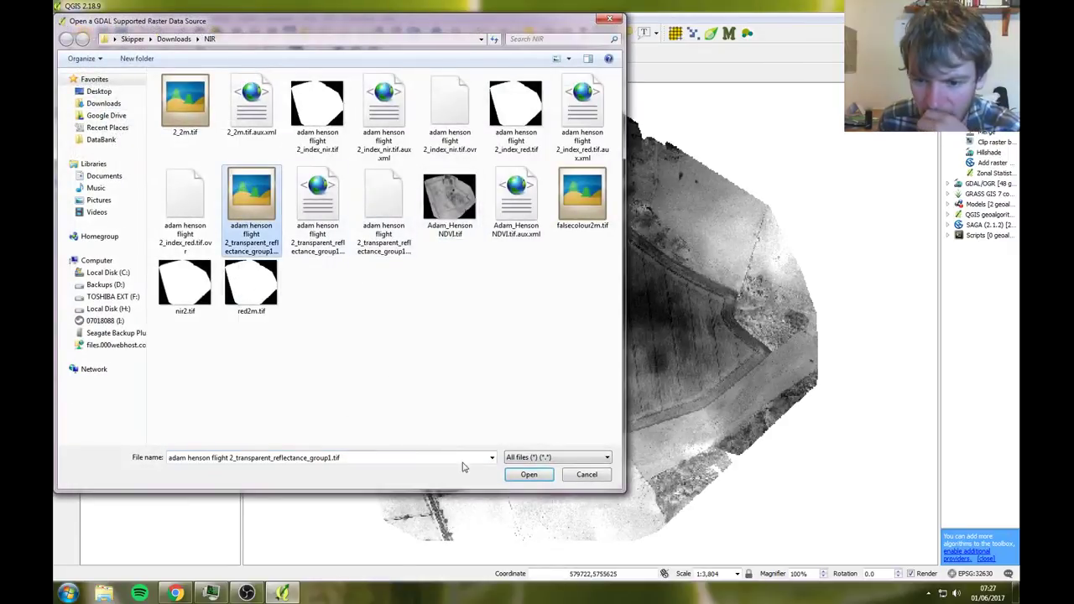
pyautogui.click(529, 474)
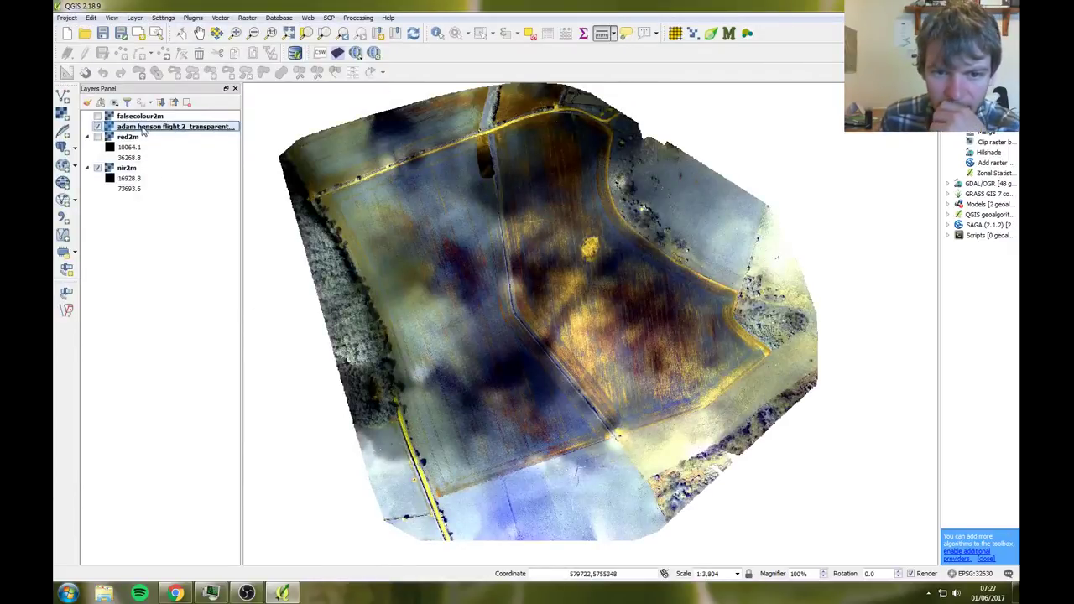
# Zoom closely into a small field patch, then remove the reflectance layer
pyautogui.click(235, 32)
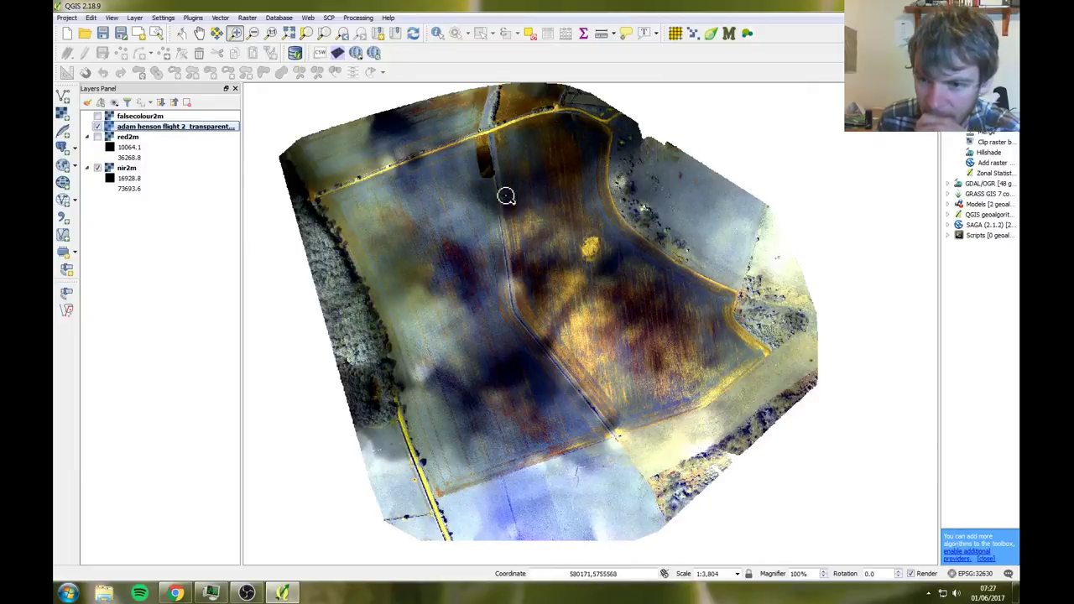
pyautogui.moveTo(495, 177); pyautogui.dragTo(461, 220)
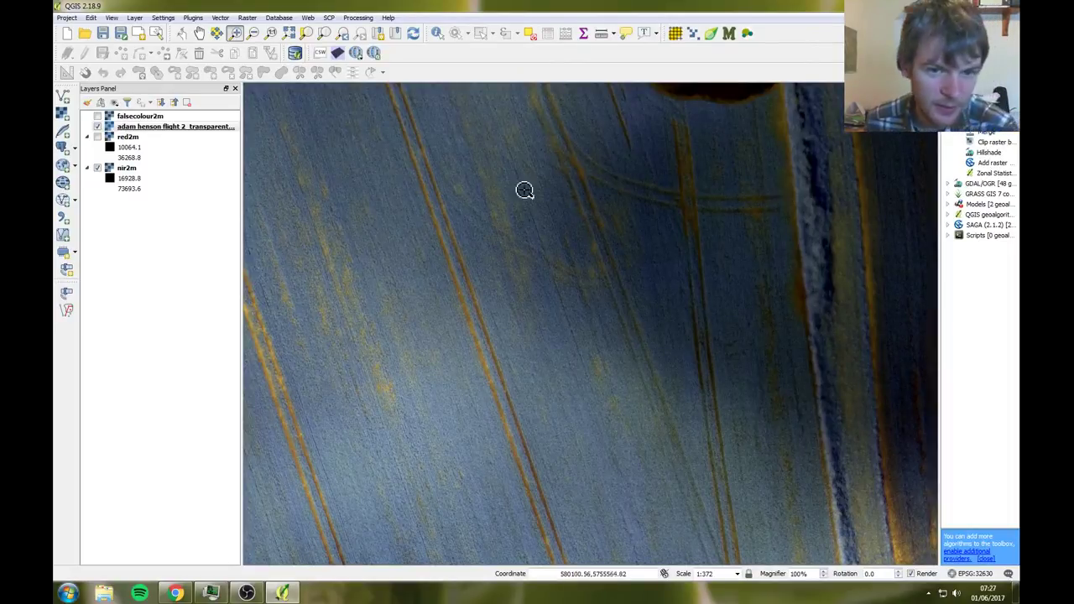
pyautogui.rightClick(210, 132)
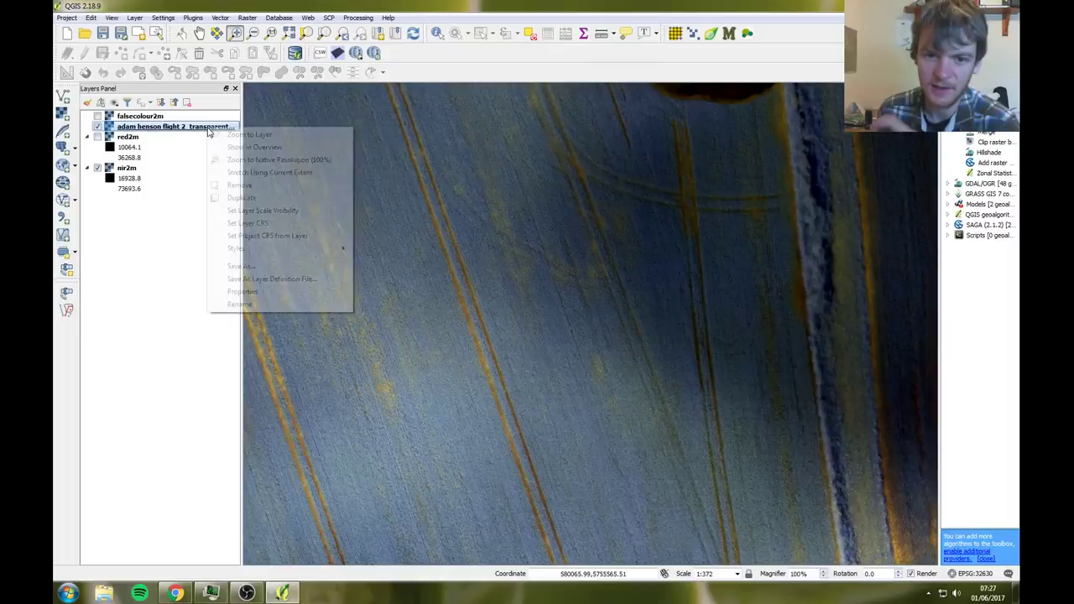
pyautogui.click(241, 185)
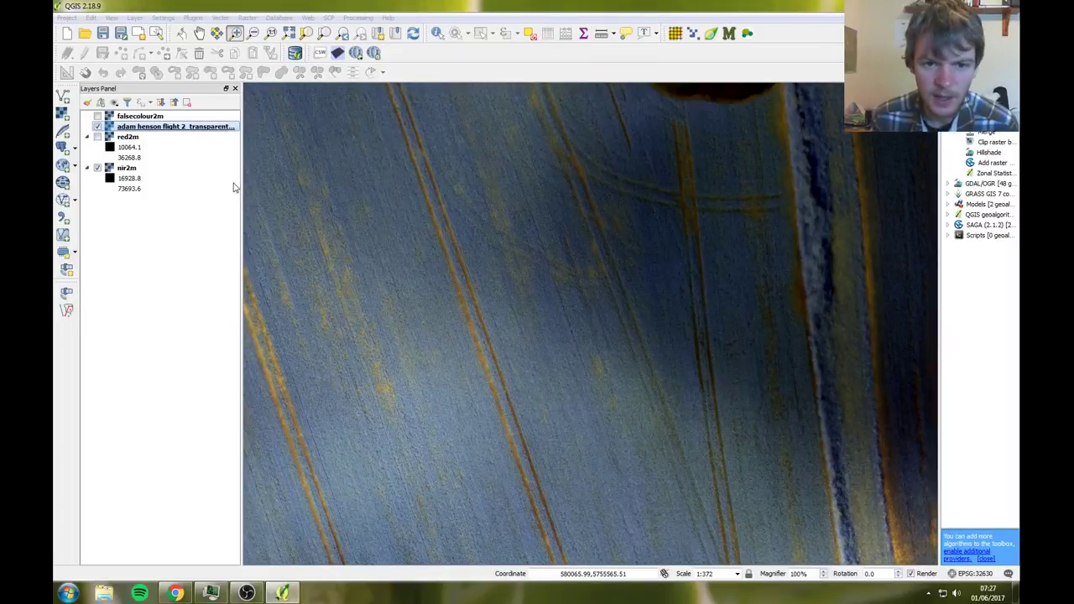
# Confirm the reflectance layer's removal, show falsecolour2m again, and zoom out over the field
pyautogui.click(526, 304)
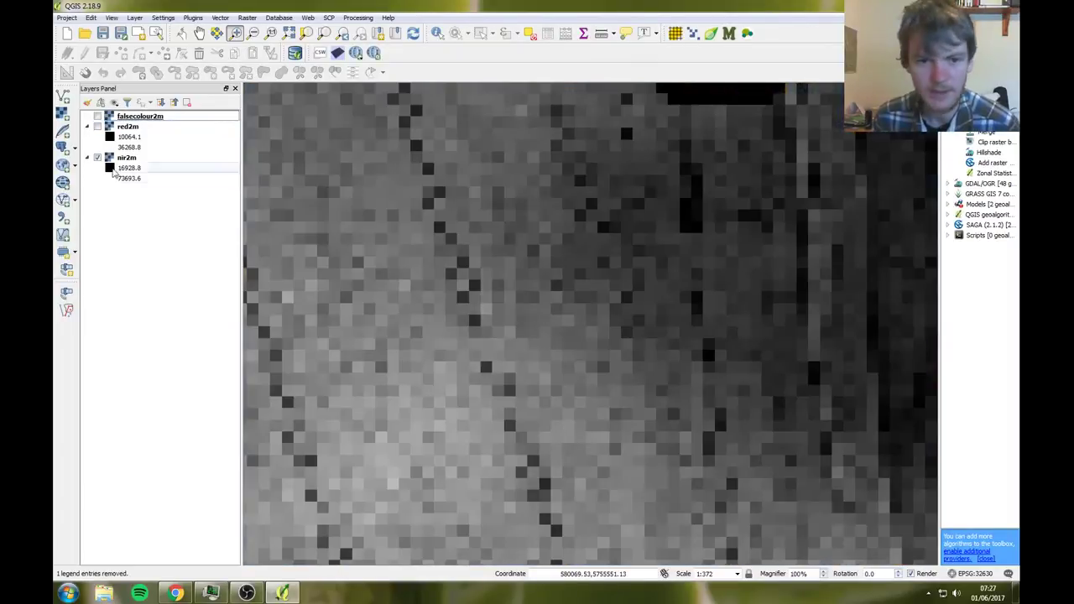
pyautogui.click(97, 116)
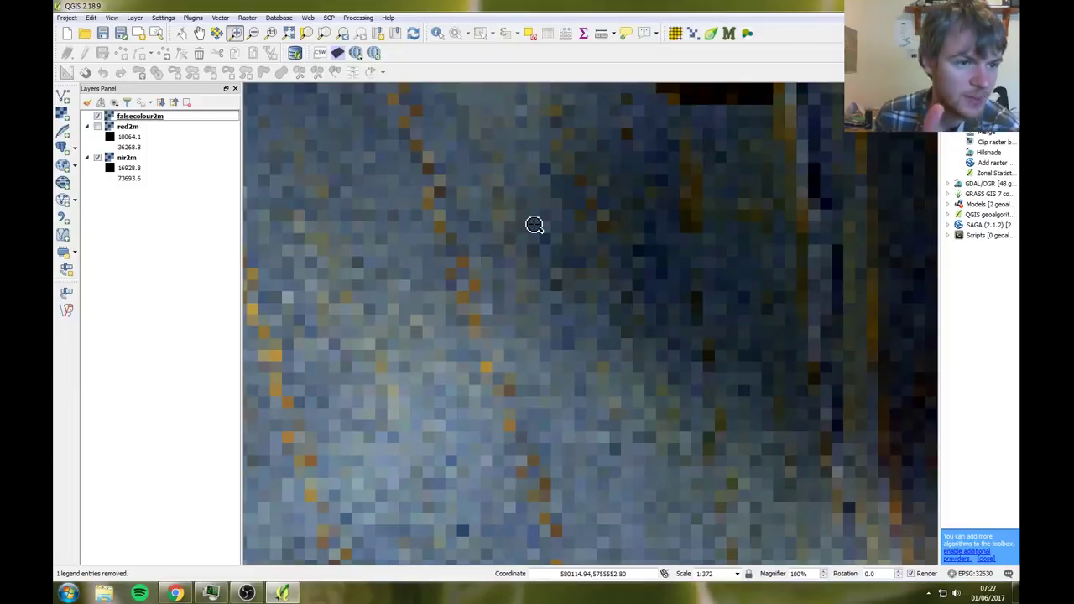
pyautogui.scroll(-2, 534, 225)
pyautogui.scroll(-1, 533, 222)
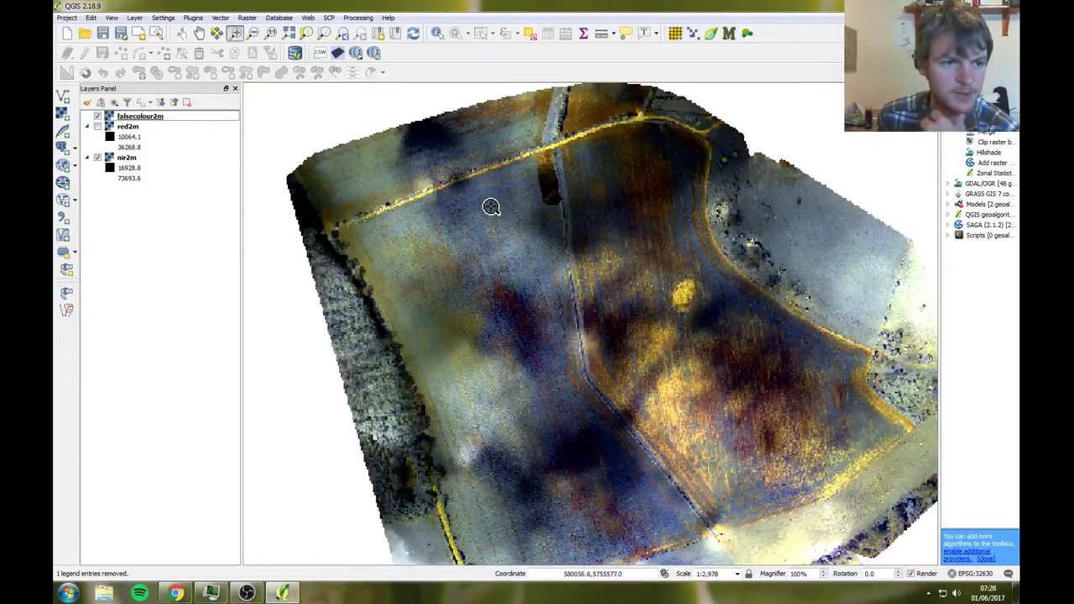
# Recentre the field, then hide falsecolour2m and show the red2m band
pyautogui.moveTo(531, 247); pyautogui.dragTo(504, 218)
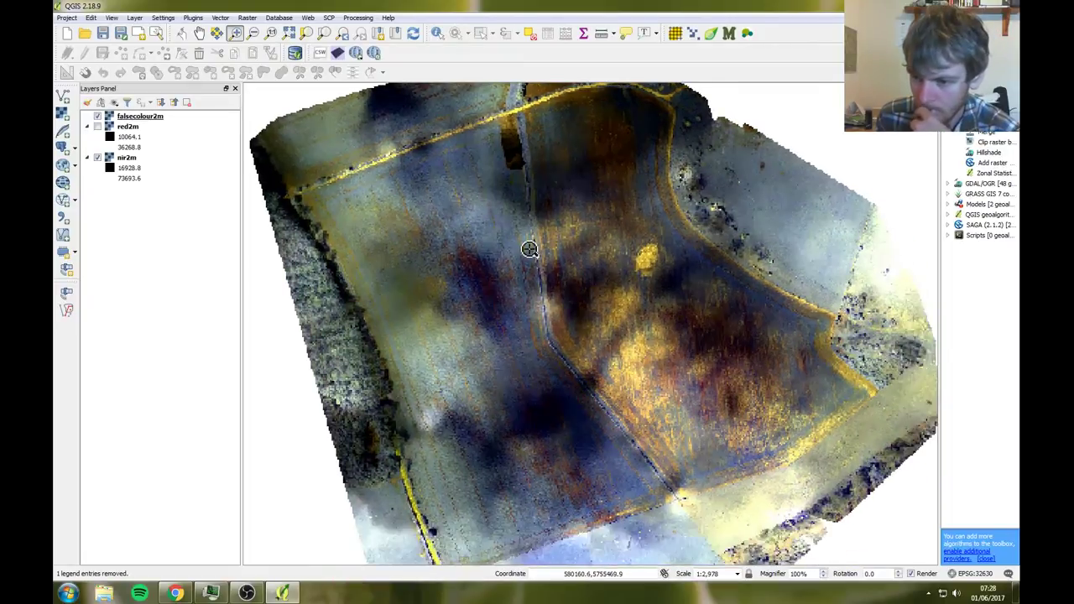
pyautogui.click(97, 116)
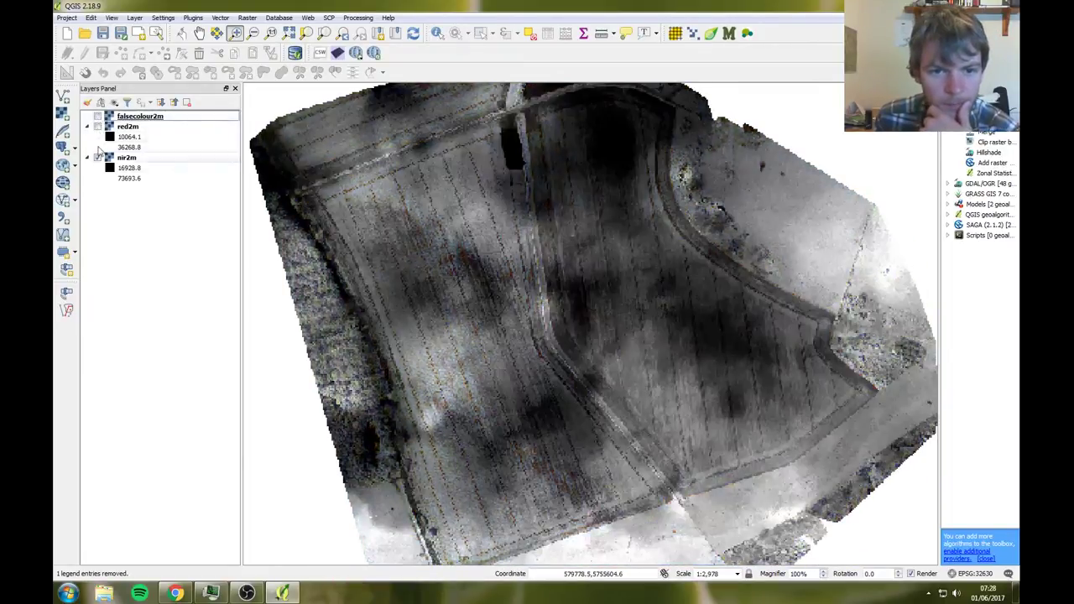
pyautogui.click(97, 126)
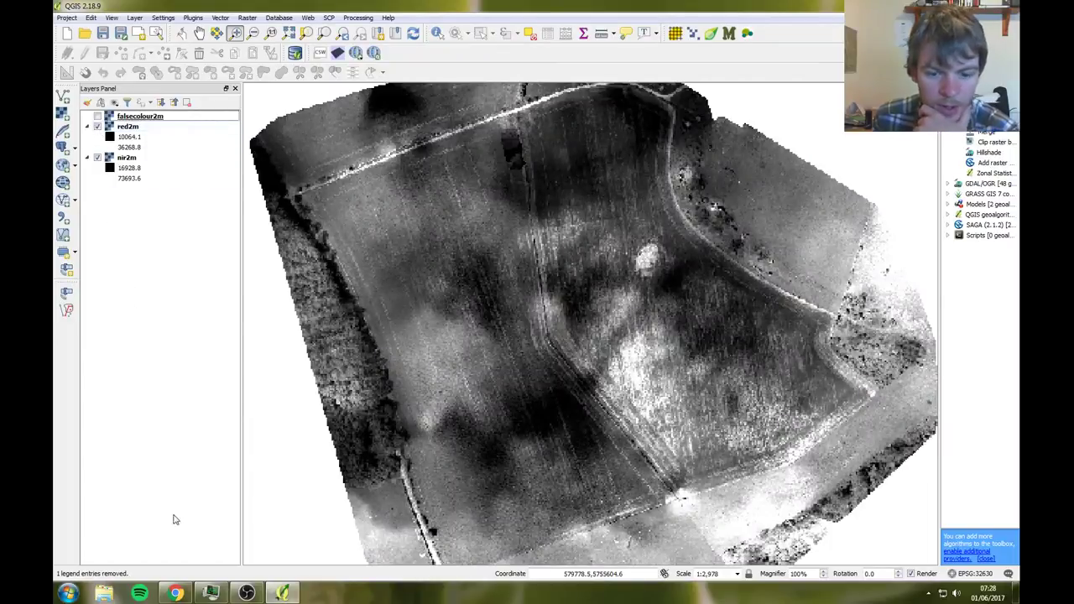
pyautogui.click(281, 593)
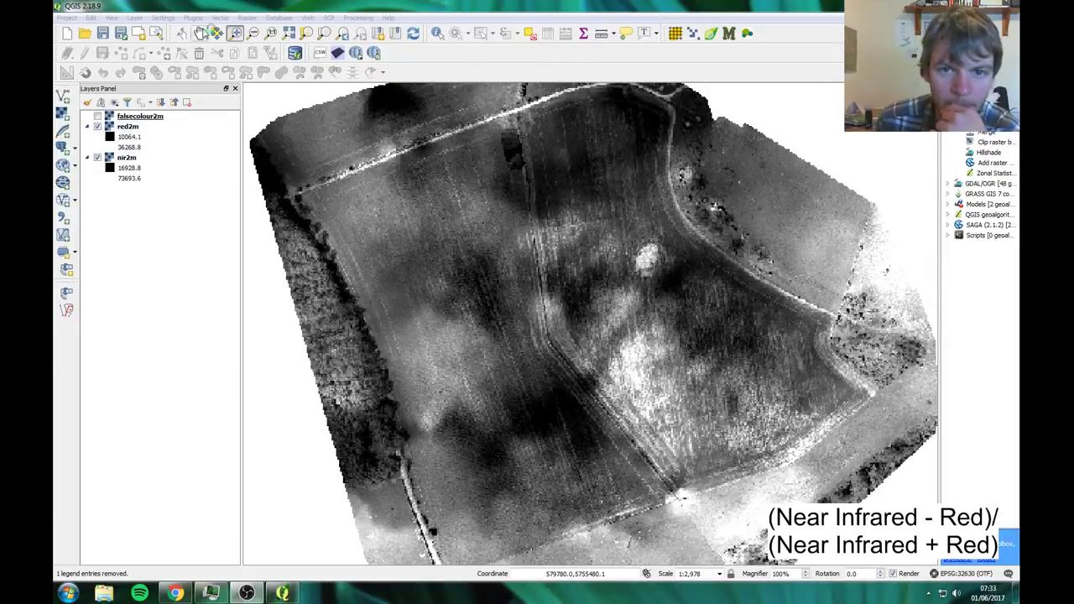
# Open Raster Calculator from the Raster menu and focus its empty expression box
pyautogui.click(248, 19)
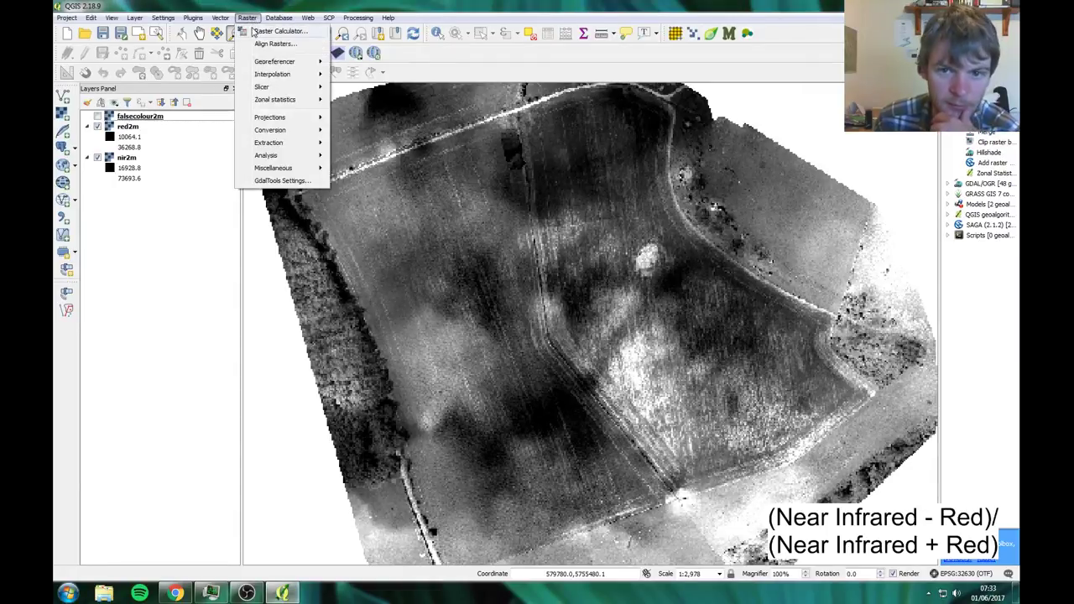
pyautogui.click(277, 31)
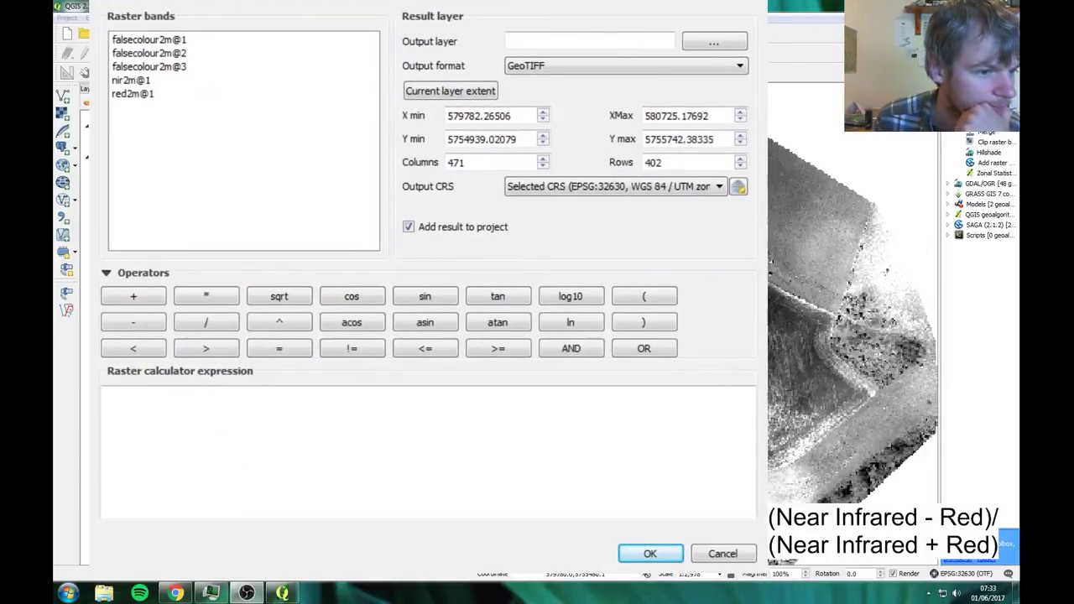
pyautogui.click(258, 420)
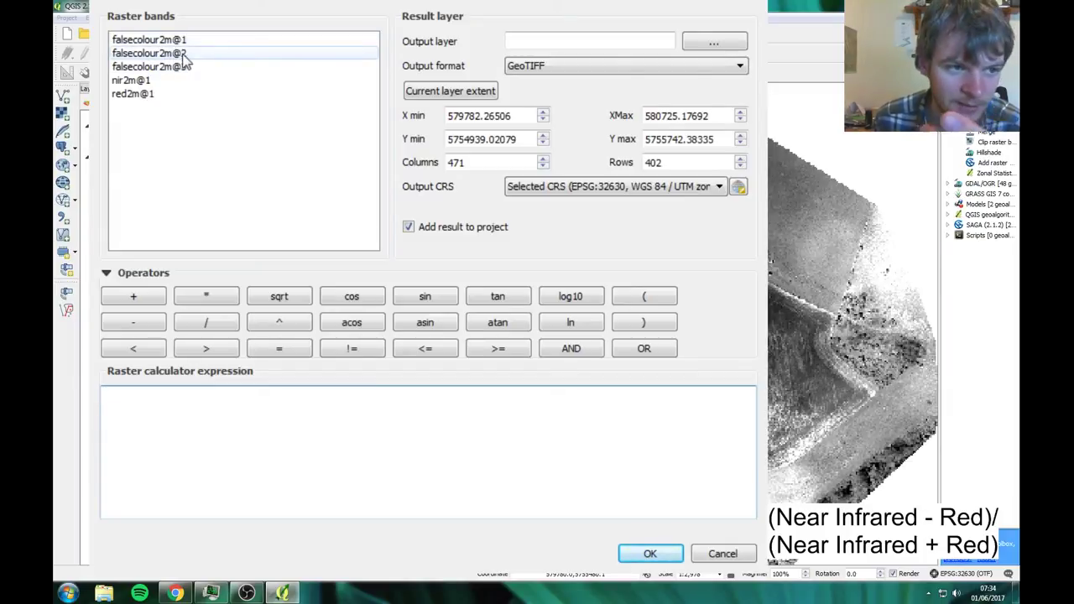
pyautogui.click(201, 71)
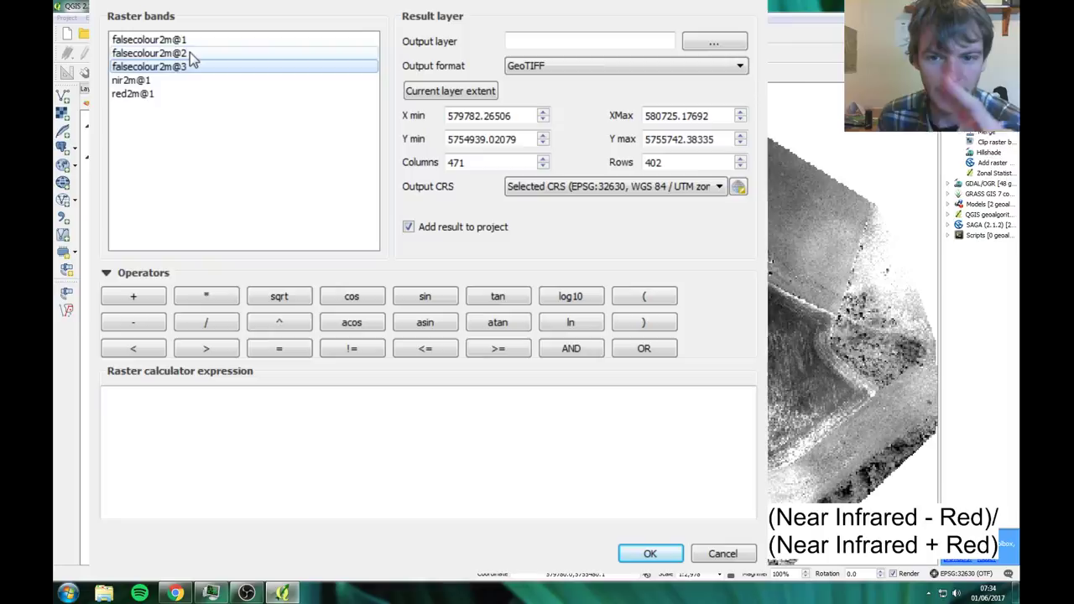
pyautogui.click(134, 81)
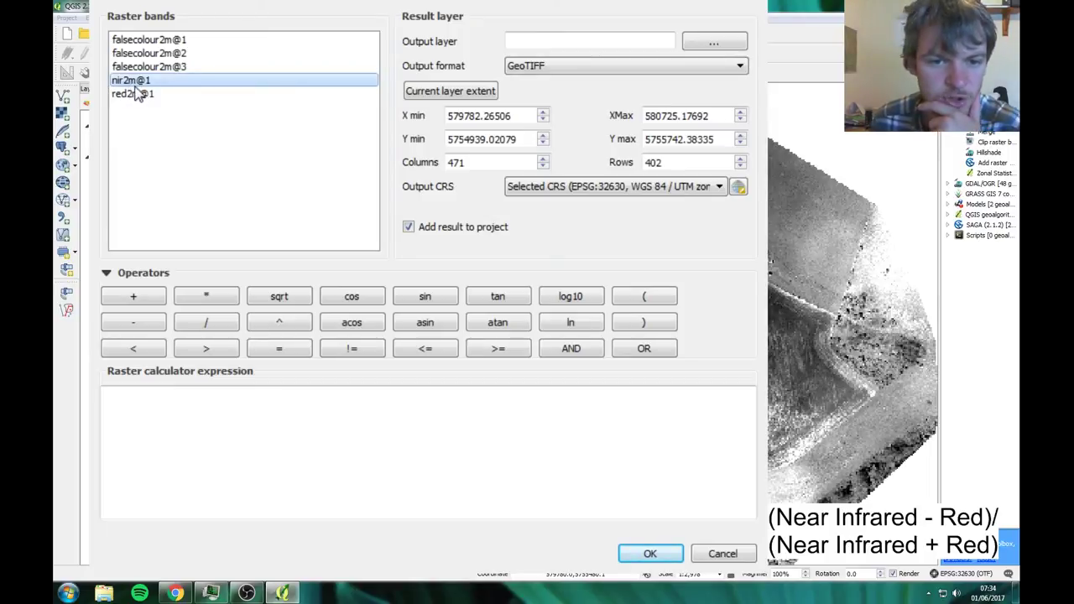
pyautogui.click(130, 94)
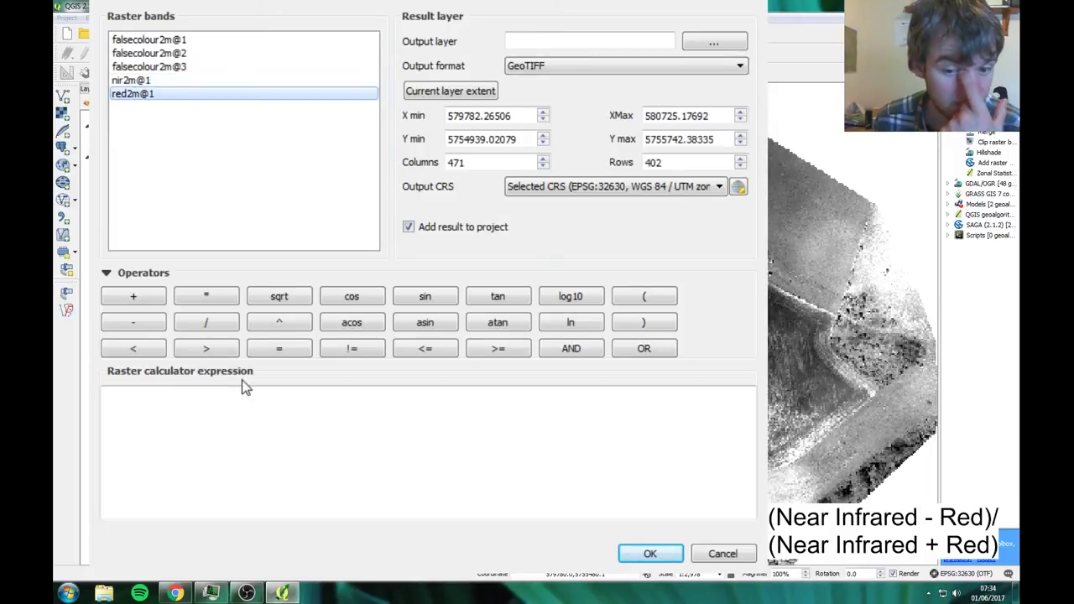
pyautogui.click(253, 443)
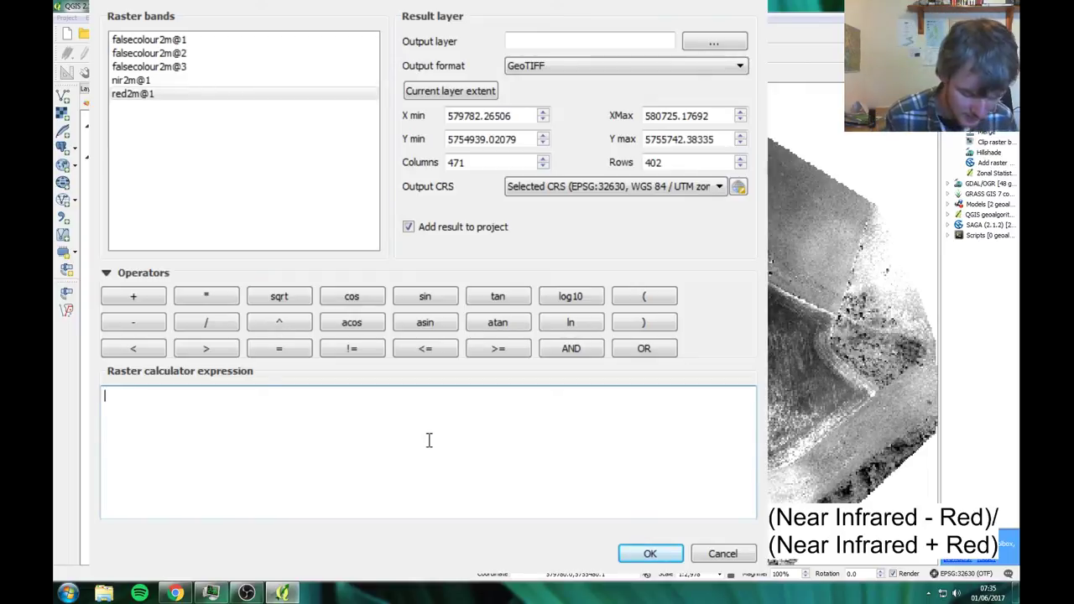
# Build the numerator ("nir2m@1" - "red2m@1") in the expression
pyautogui.write('(')
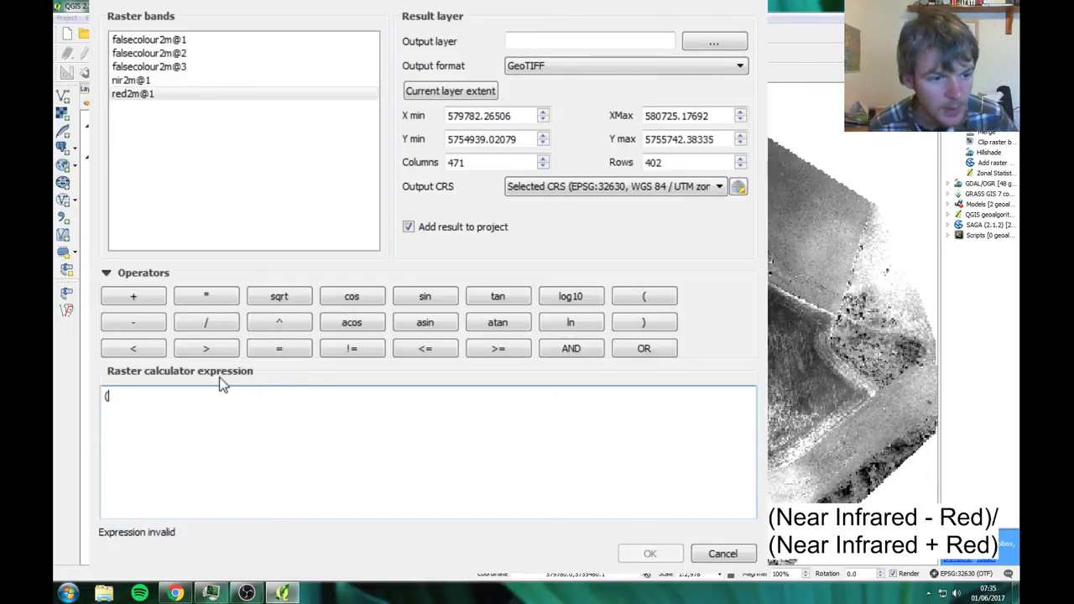
pyautogui.doubleClick(134, 81)
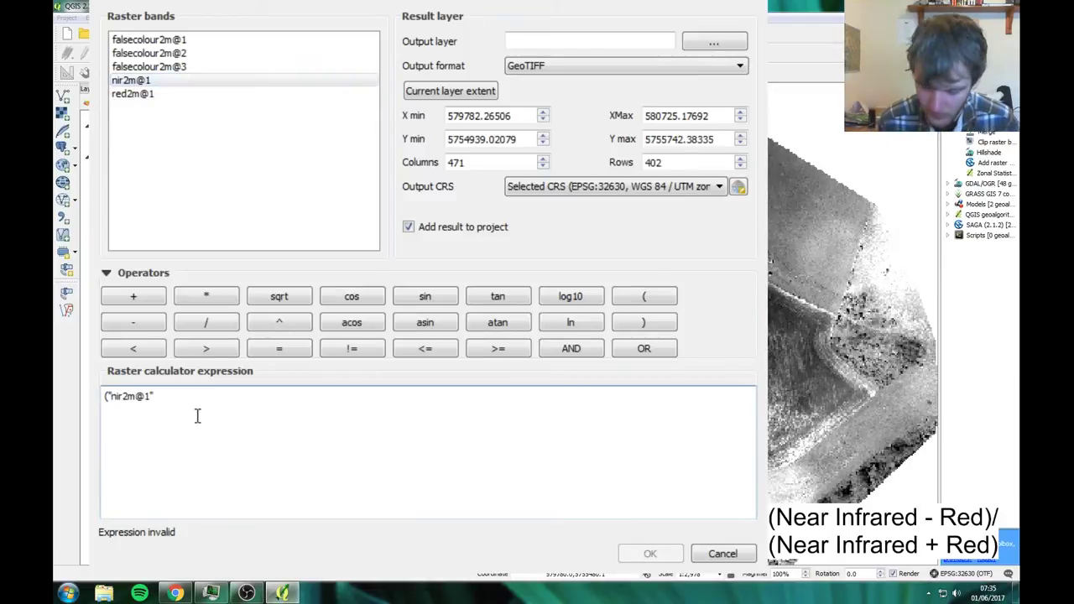
pyautogui.write('-')
pyautogui.doubleClick(134, 93)
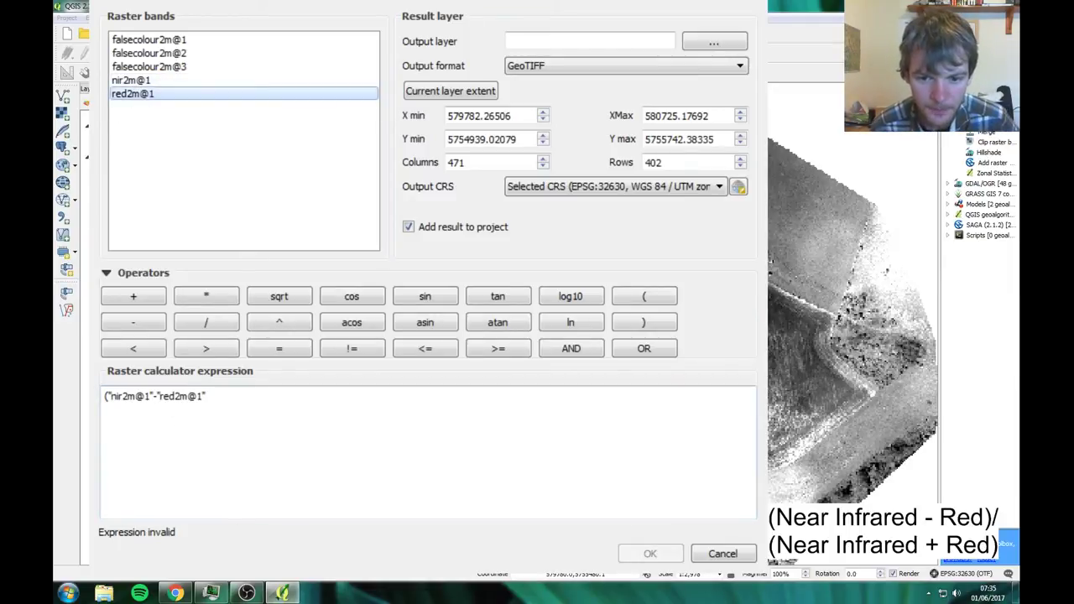
pyautogui.click(330, 420)
pyautogui.write(')')
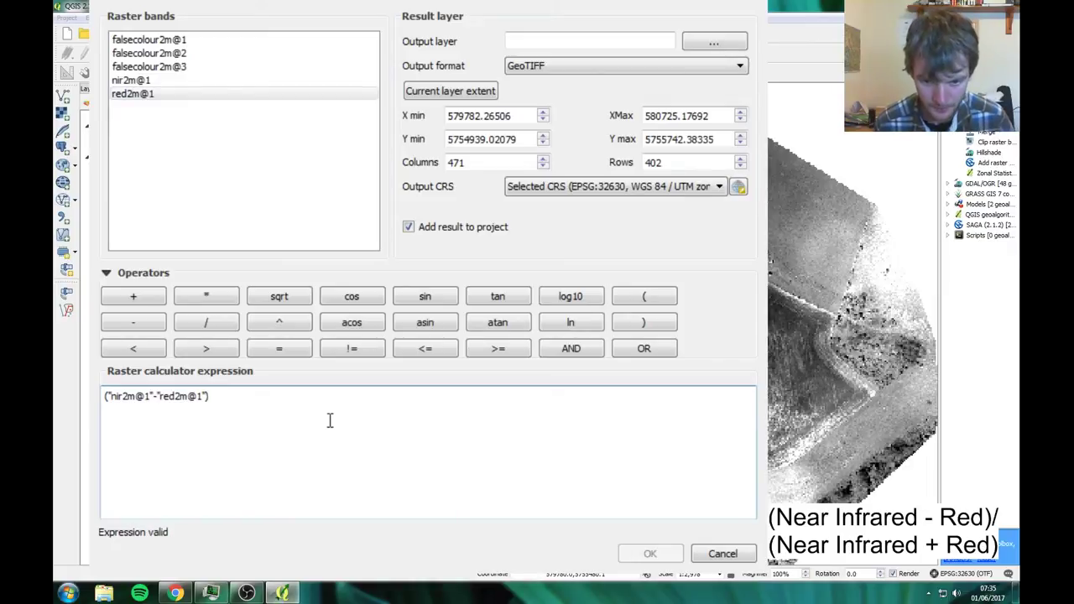
# Divide by ("nir2m@1" + "red2m@1"), placing the denominator on its own line
pyautogui.click(204, 323)
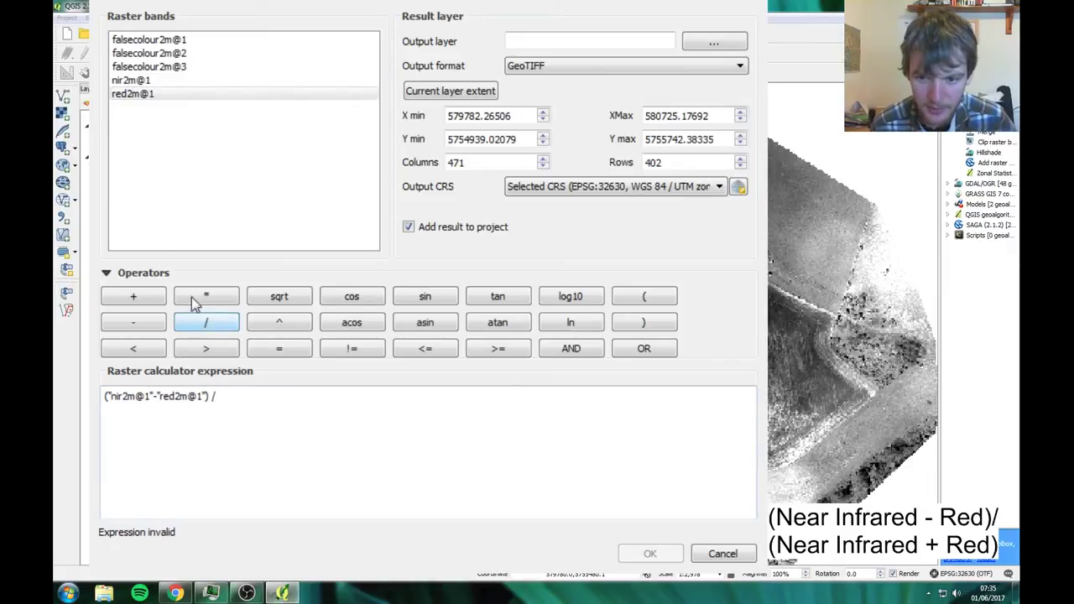
pyautogui.click(631, 301)
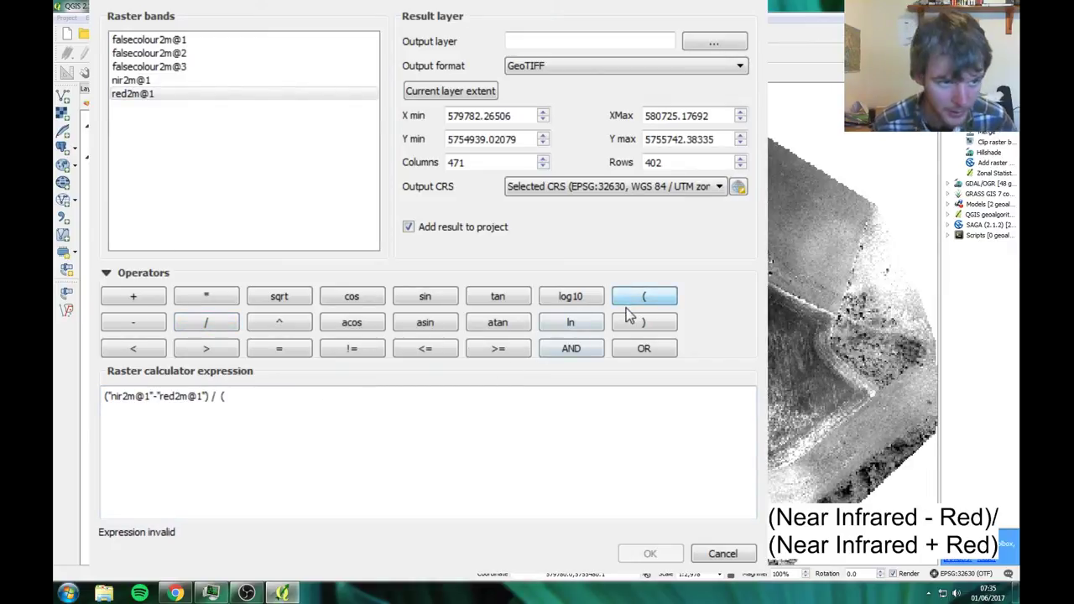
pyautogui.doubleClick(138, 81)
pyautogui.click(141, 302)
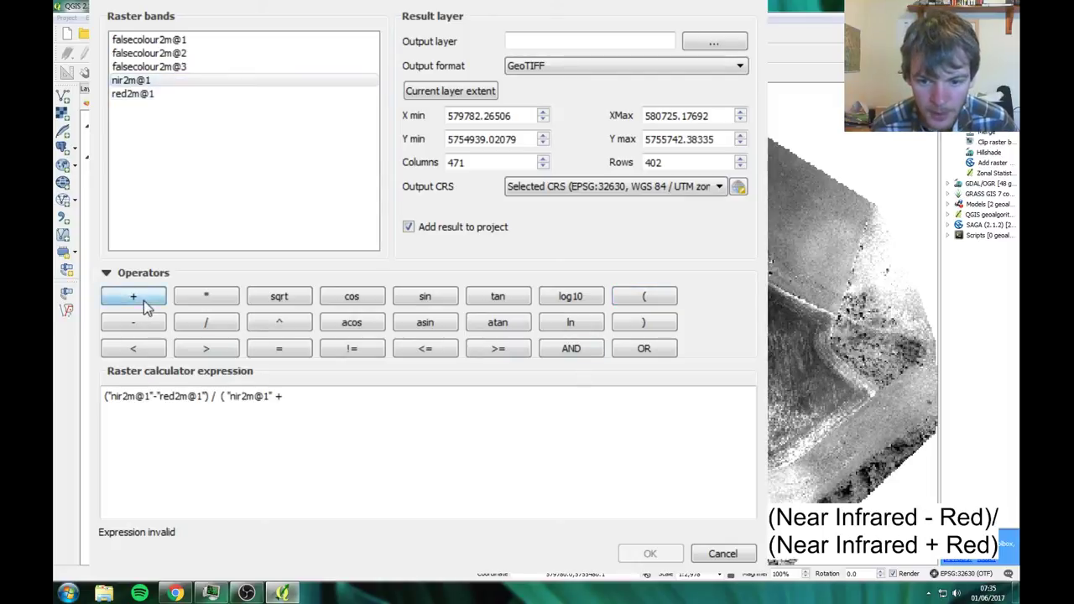
pyautogui.doubleClick(141, 94)
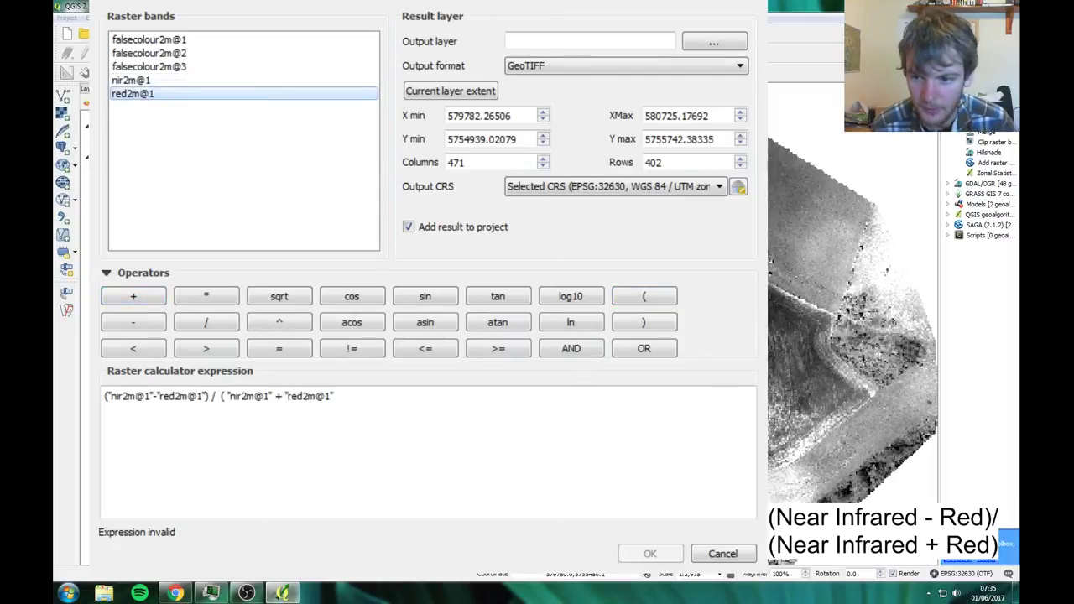
pyautogui.click(633, 323)
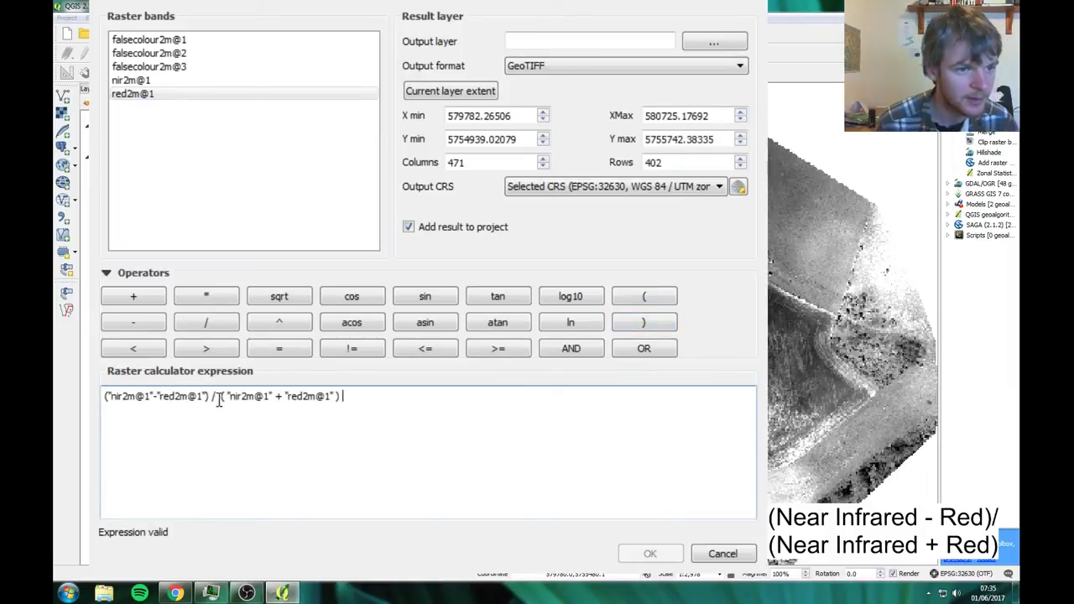
pyautogui.press('Return')
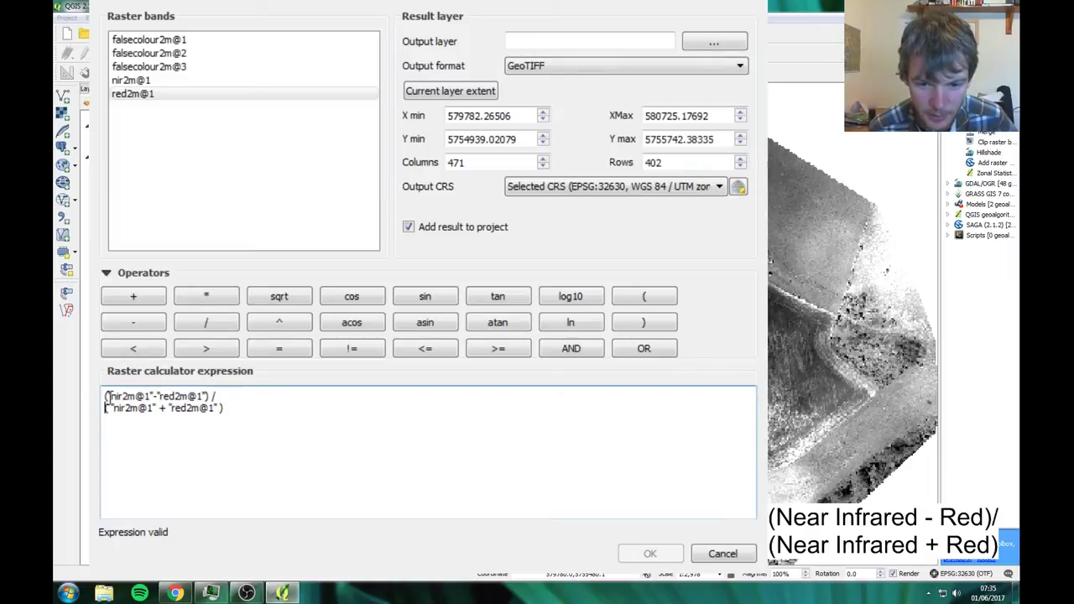
# Highlight the nir2m@1 terms on both lines to check the expression
pyautogui.moveTo(106, 396); pyautogui.dragTo(198, 396)
pyautogui.click(225, 407)
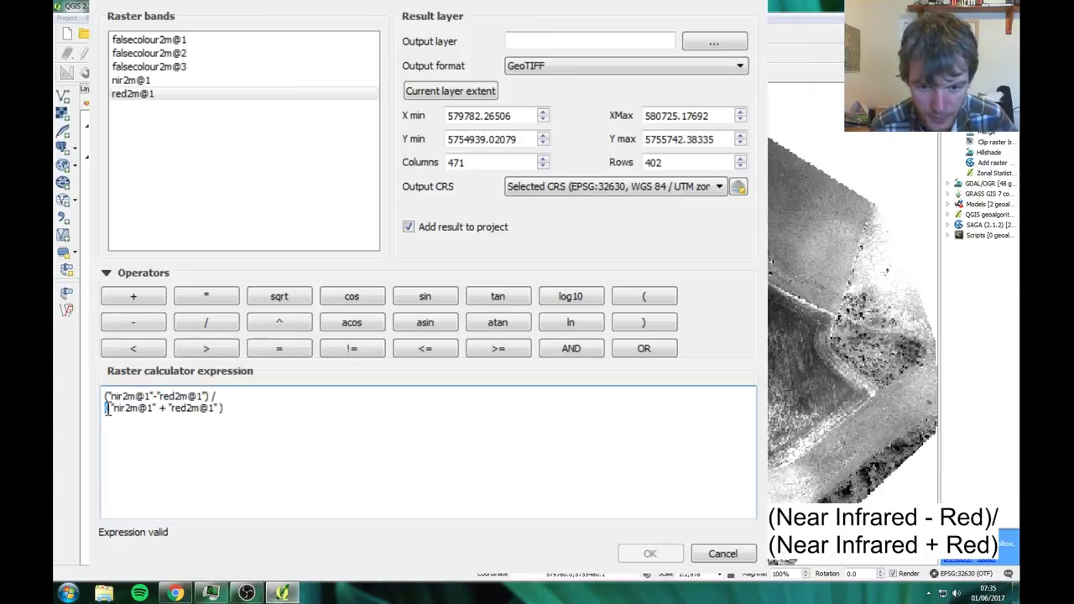
pyautogui.moveTo(107, 408); pyautogui.dragTo(203, 408)
pyautogui.click(159, 409)
pyautogui.click(180, 411)
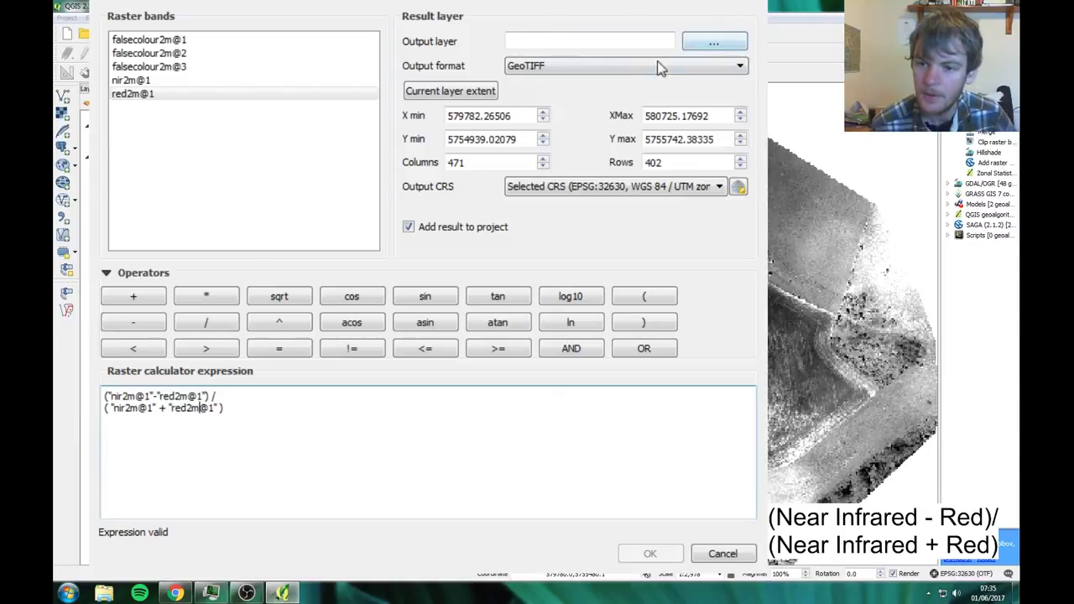
# Save the output as NDVI in the NIR folder and run the calculation
pyautogui.click(702, 41)
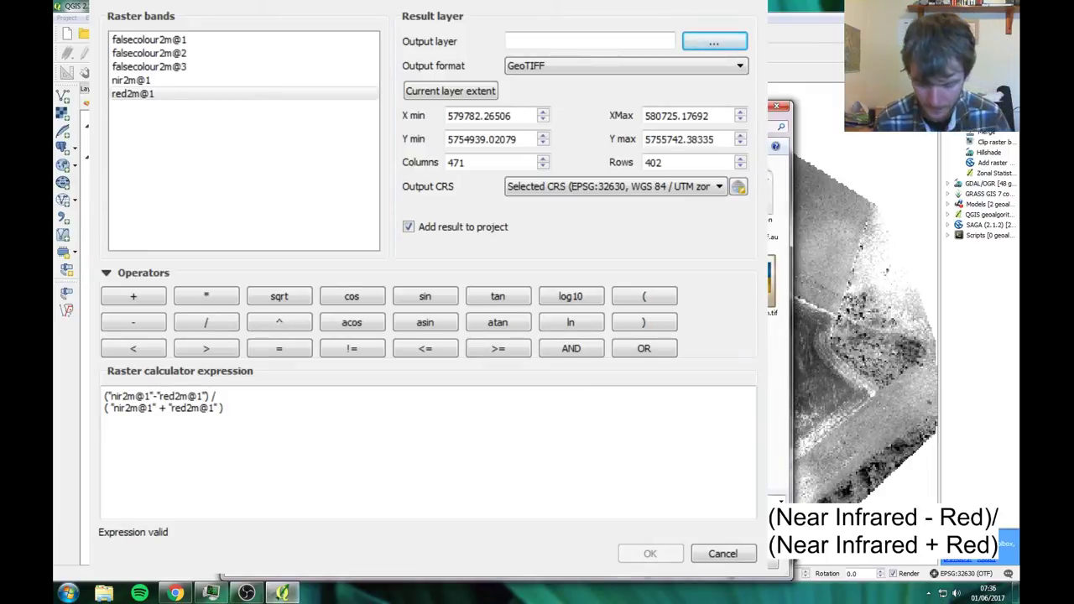
pyautogui.press('Return')
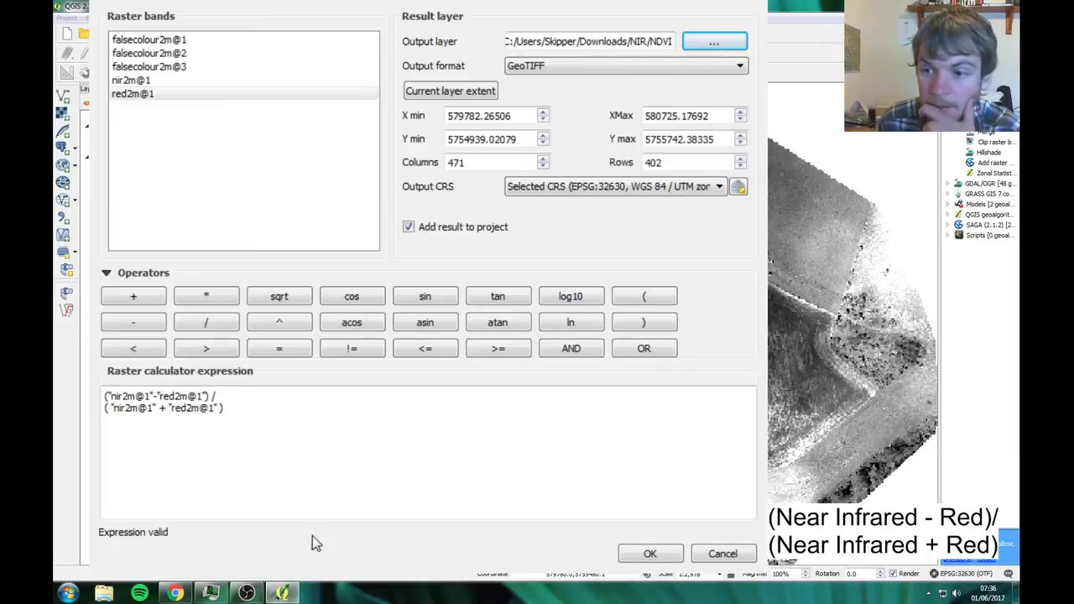
pyautogui.click(650, 554)
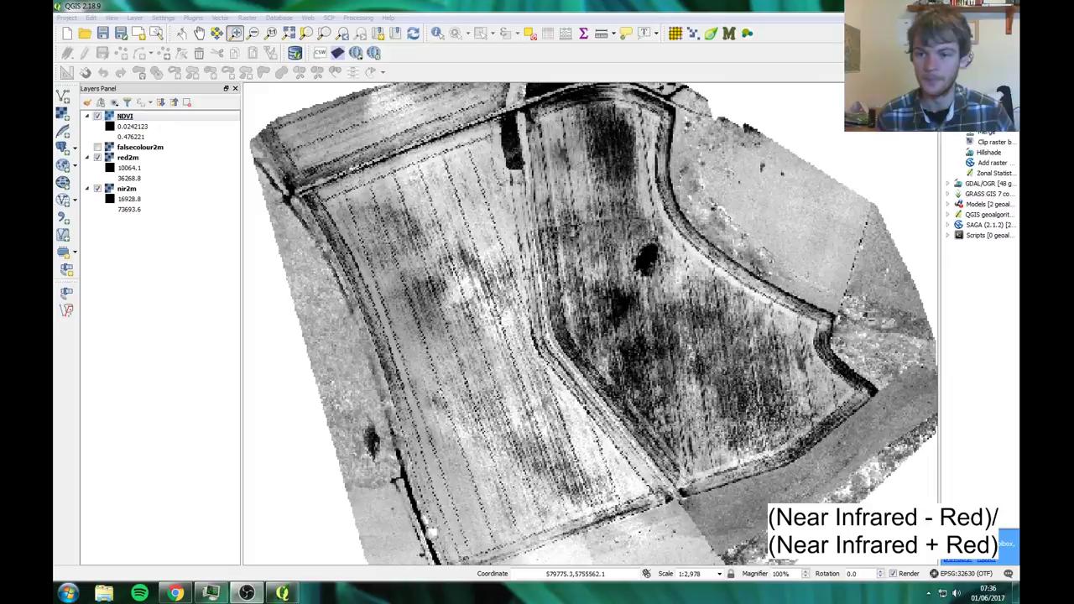
# Zoom out to the whole field and open the NDVI layer's Properties
pyautogui.click(528, 297)
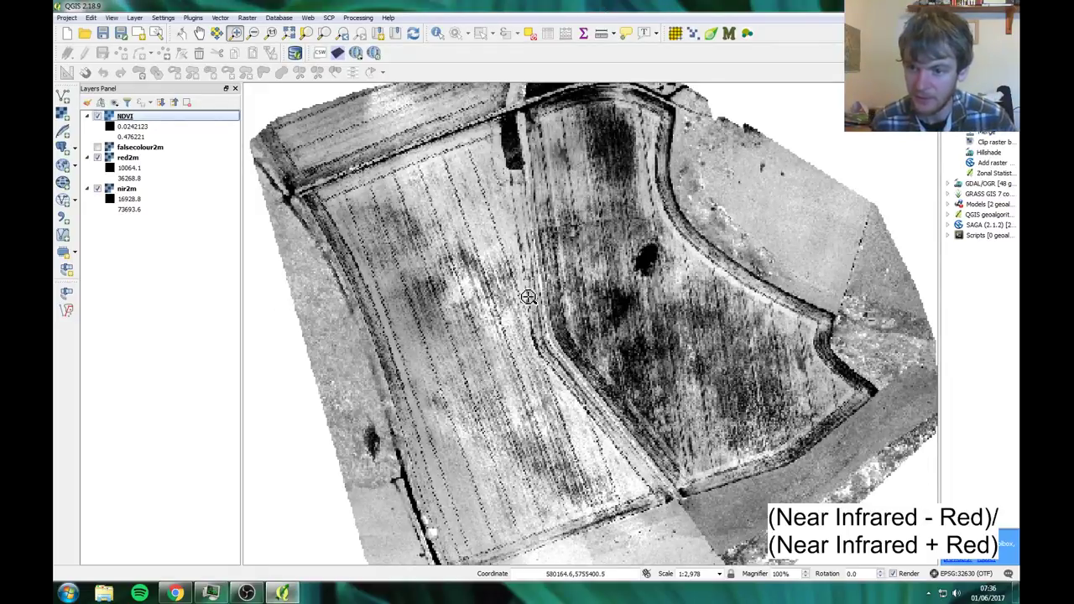
pyautogui.scroll(-1, 528, 297)
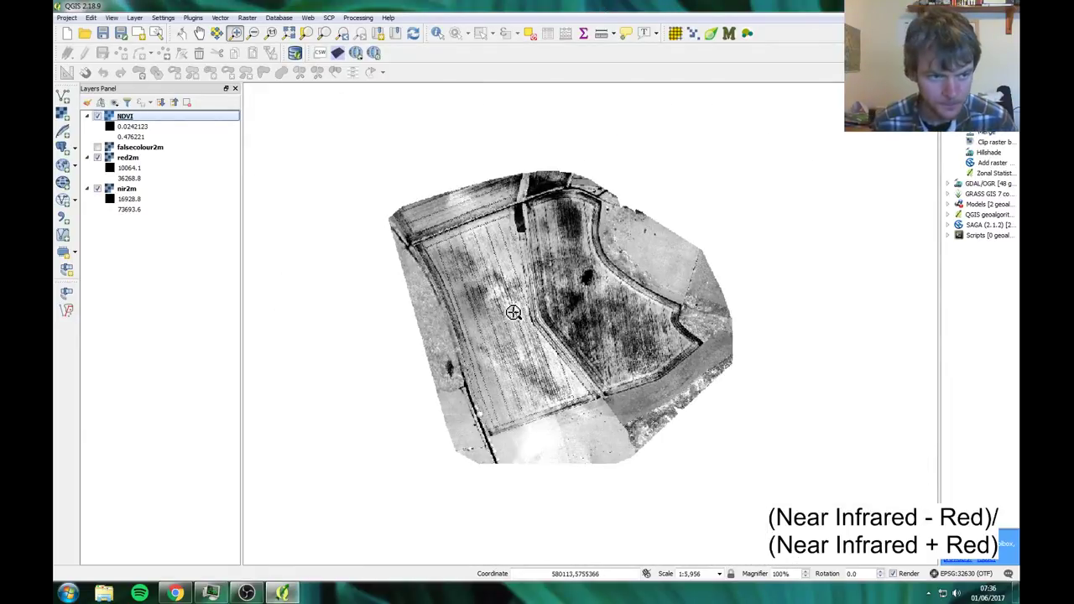
pyautogui.rightClick(144, 114)
pyautogui.click(281, 293)
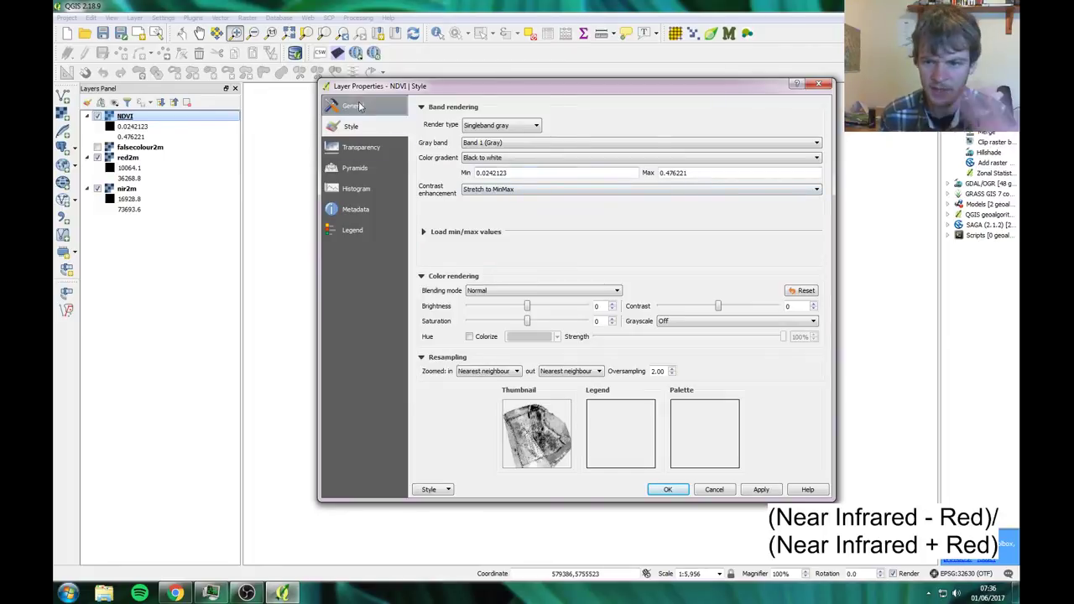
# Switch the NDVI render type to Singleband pseudocolor
pyautogui.click(499, 125)
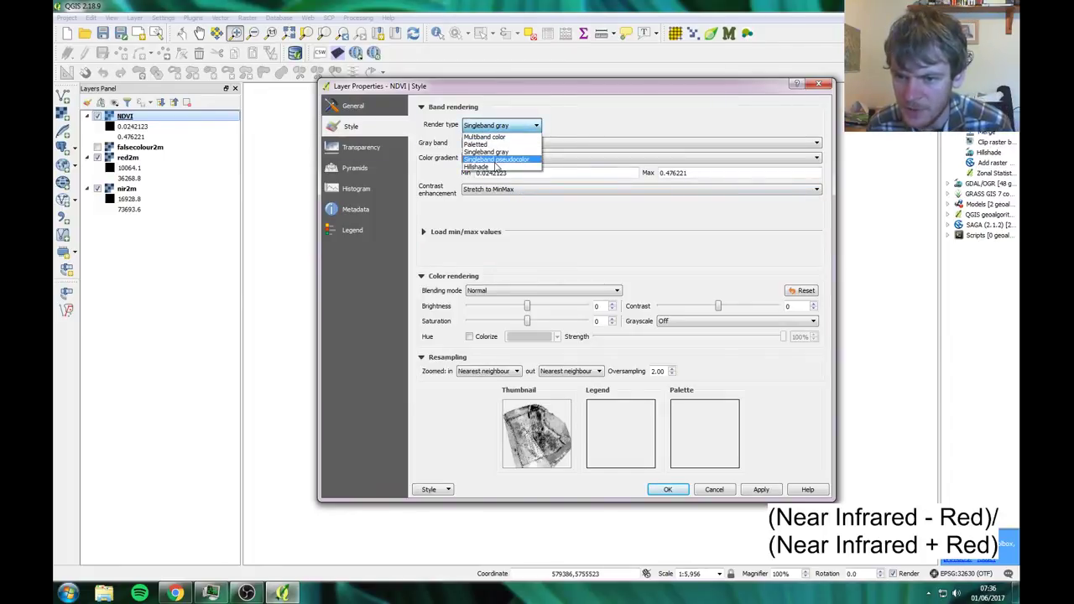
pyautogui.click(497, 160)
pyautogui.click(569, 203)
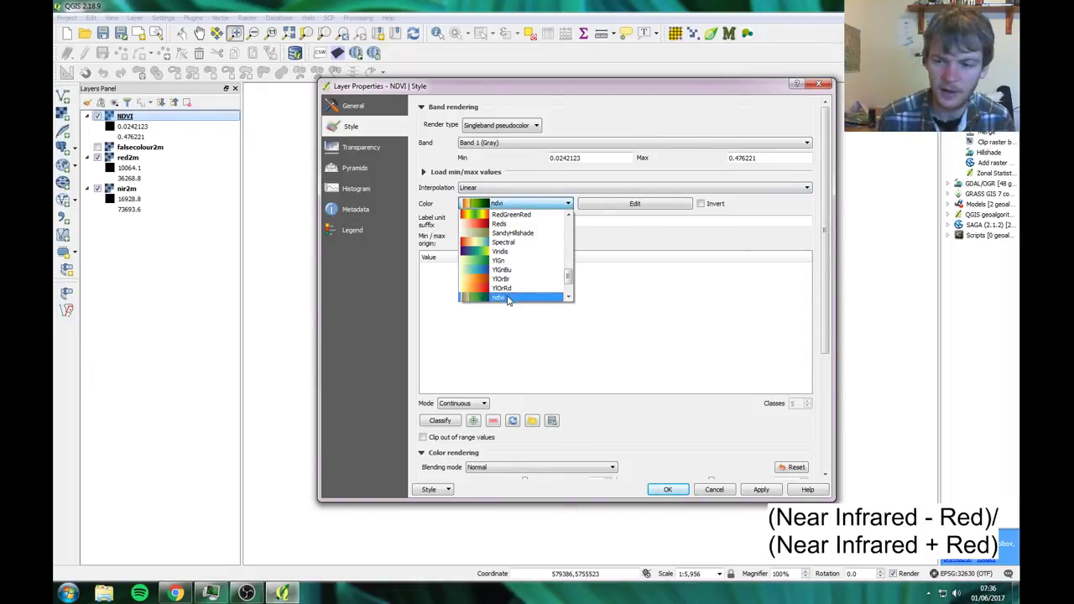
pyautogui.scroll(-2, 508, 301)
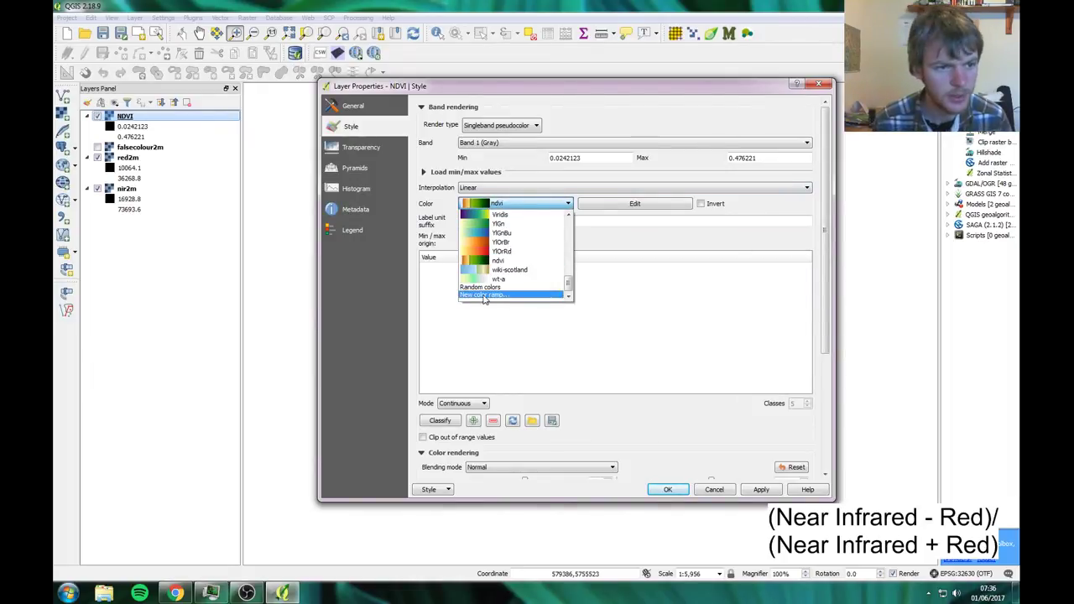
# Create a new cpt-city colour ramp, browsing the QGIS collection's orange-to-green ndvi palette
pyautogui.click(484, 296)
pyautogui.click(579, 293)
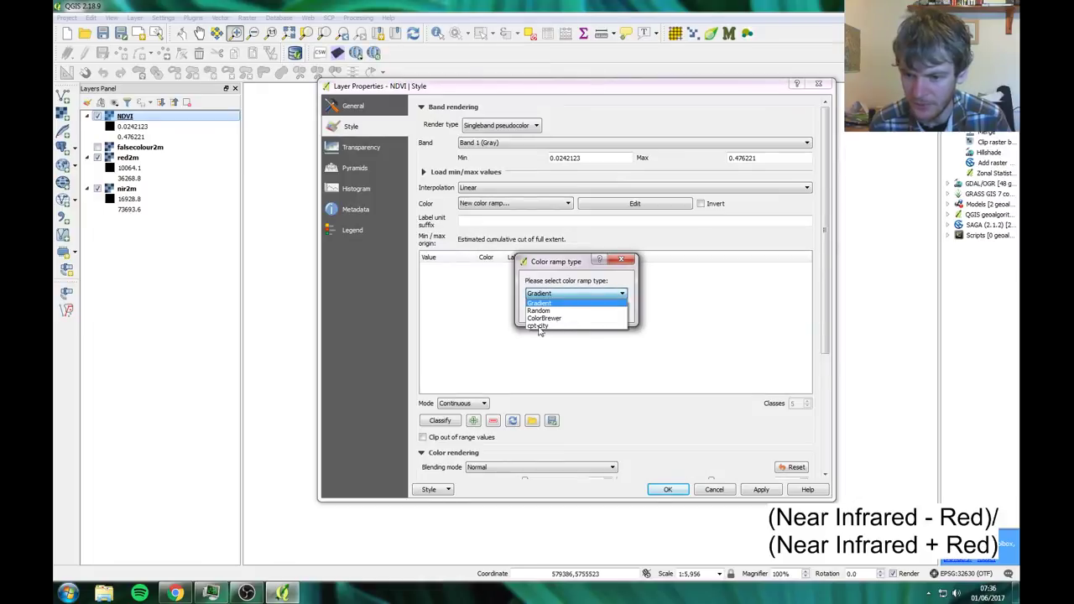
pyautogui.click(542, 327)
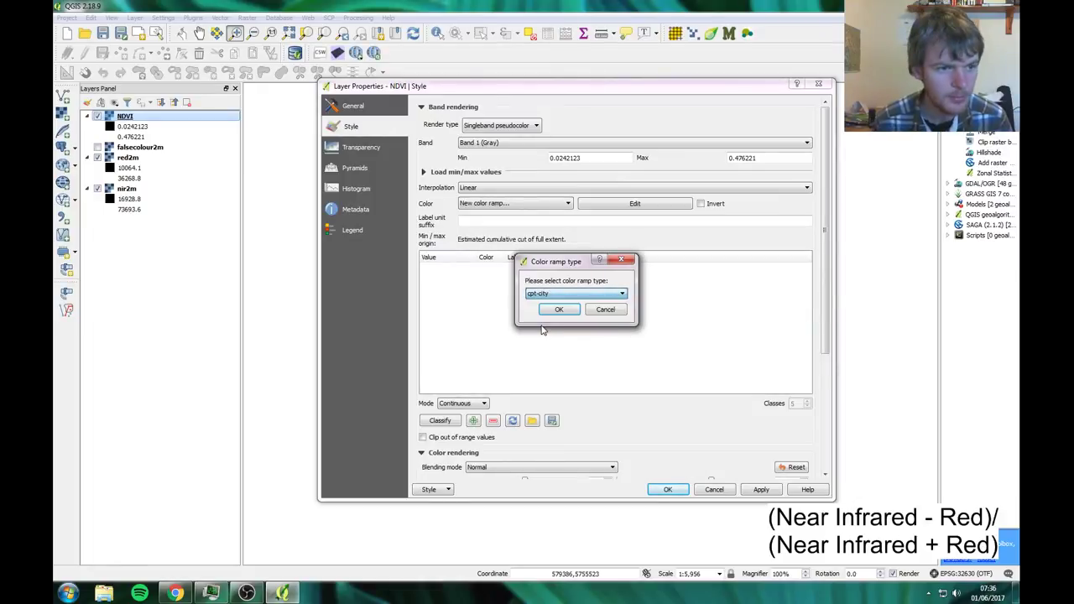
pyautogui.click(559, 310)
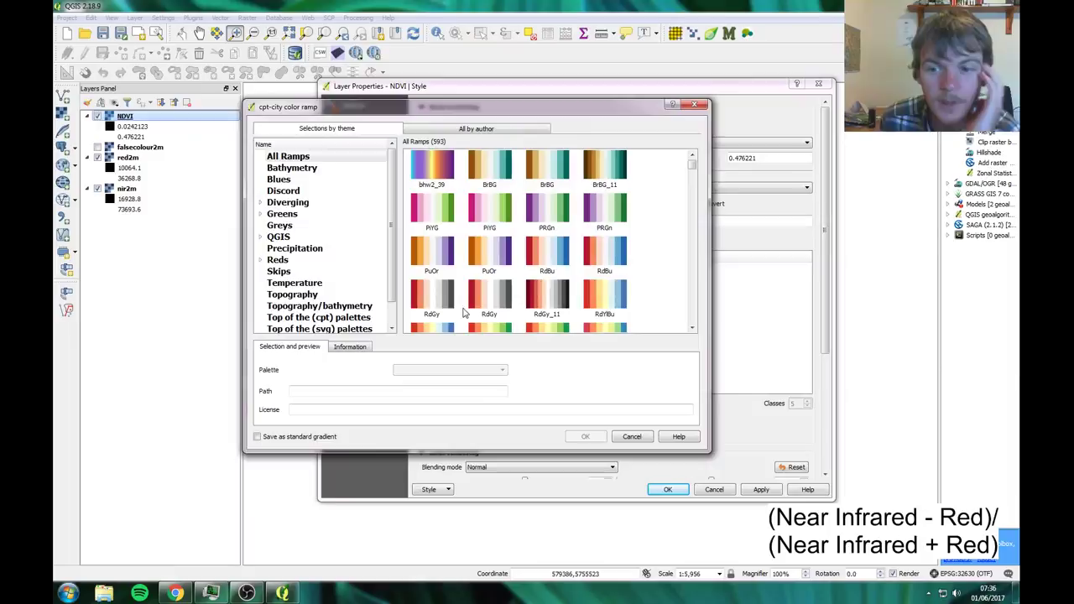
pyautogui.moveTo(395, 244); pyautogui.dragTo(391, 314)
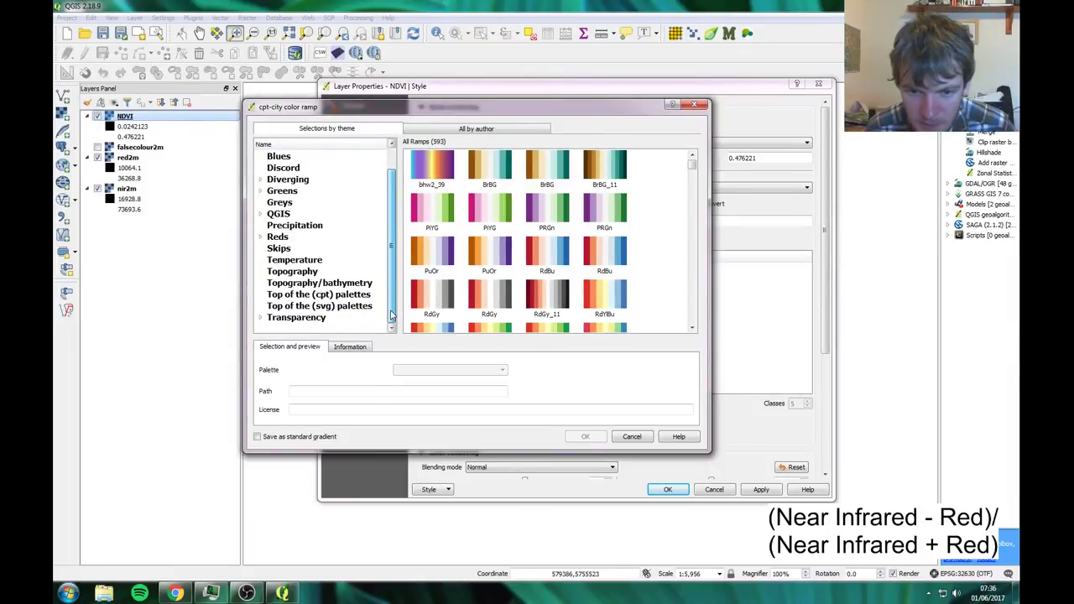
pyautogui.click(285, 214)
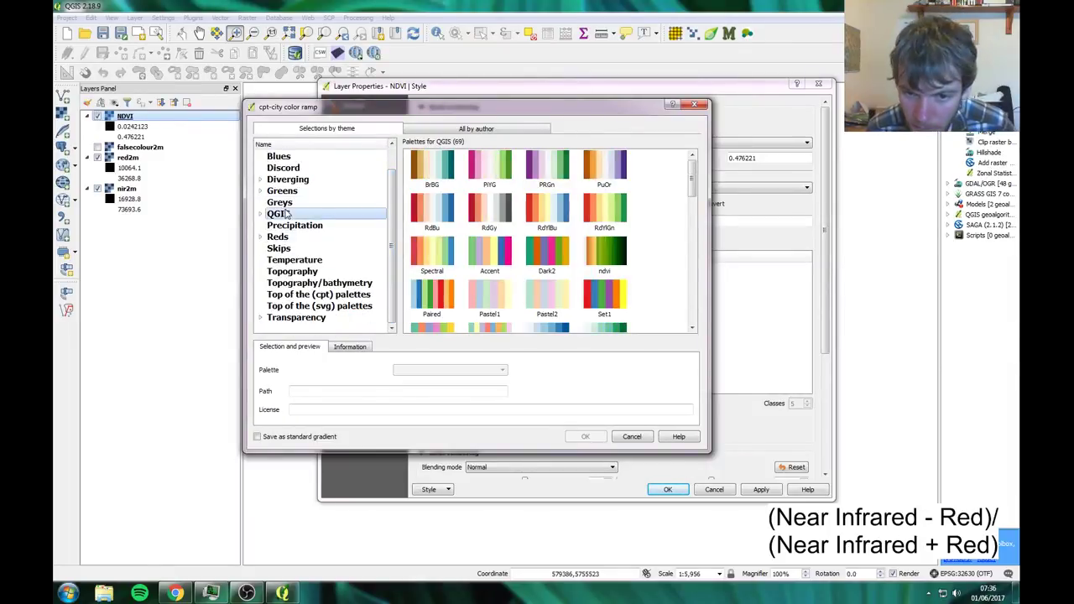
pyautogui.click(603, 252)
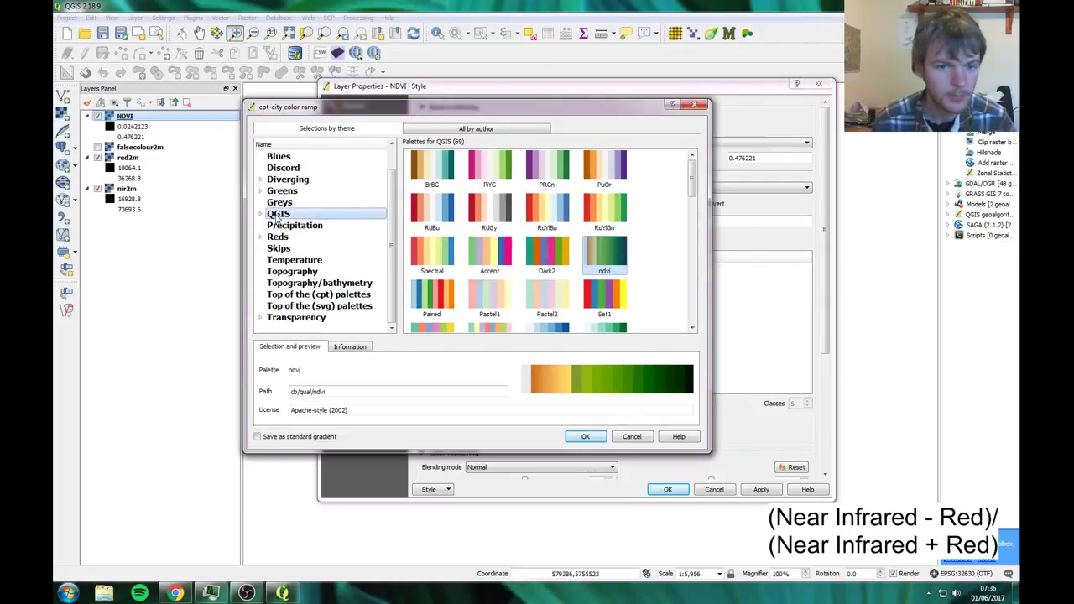
pyautogui.click(632, 437)
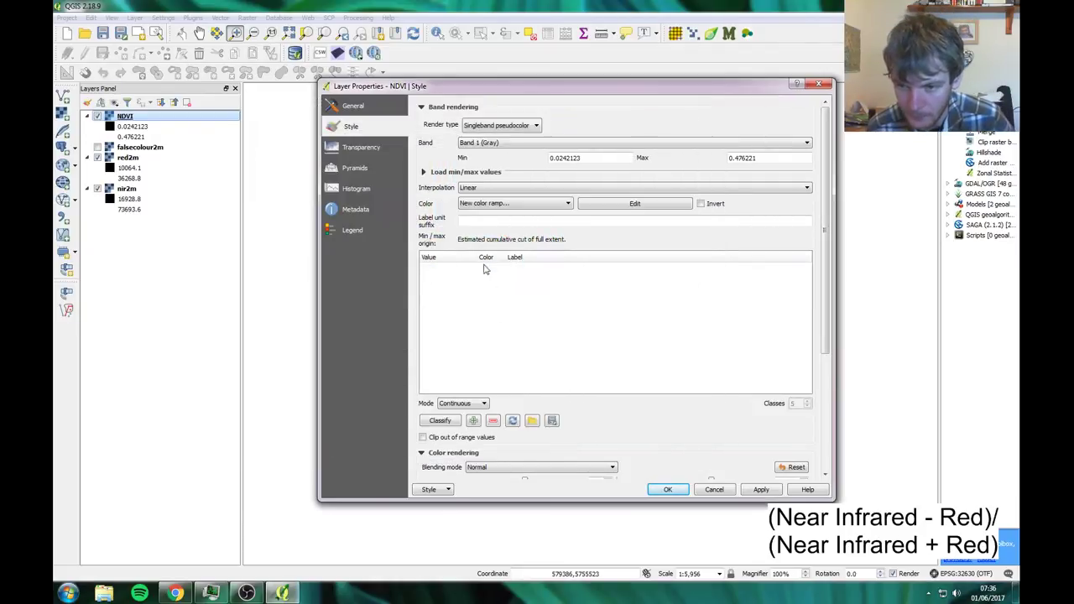
# Apply the ndvi colour ramp to NDVI with Min 0 and Max 1
pyautogui.click(505, 209)
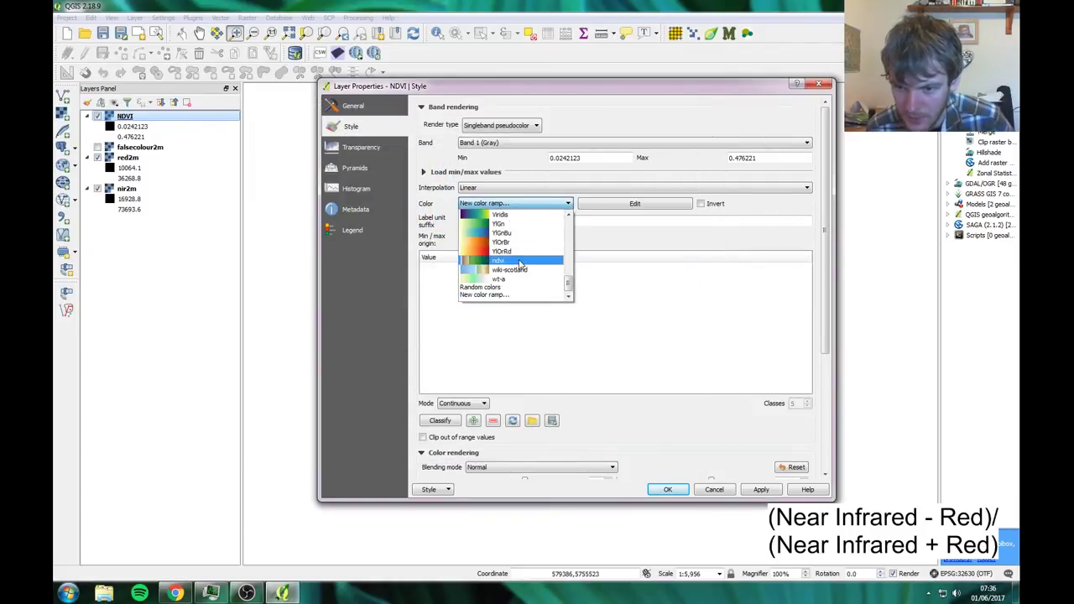
pyautogui.click(519, 260)
pyautogui.doubleClick(566, 157)
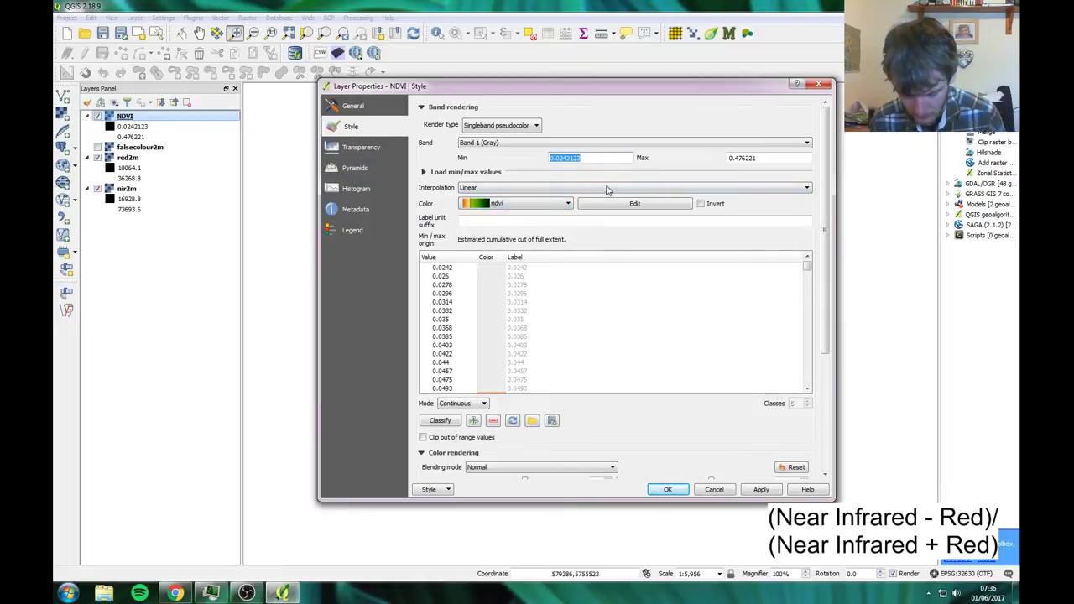
pyautogui.write('0')
pyautogui.press('Tab')
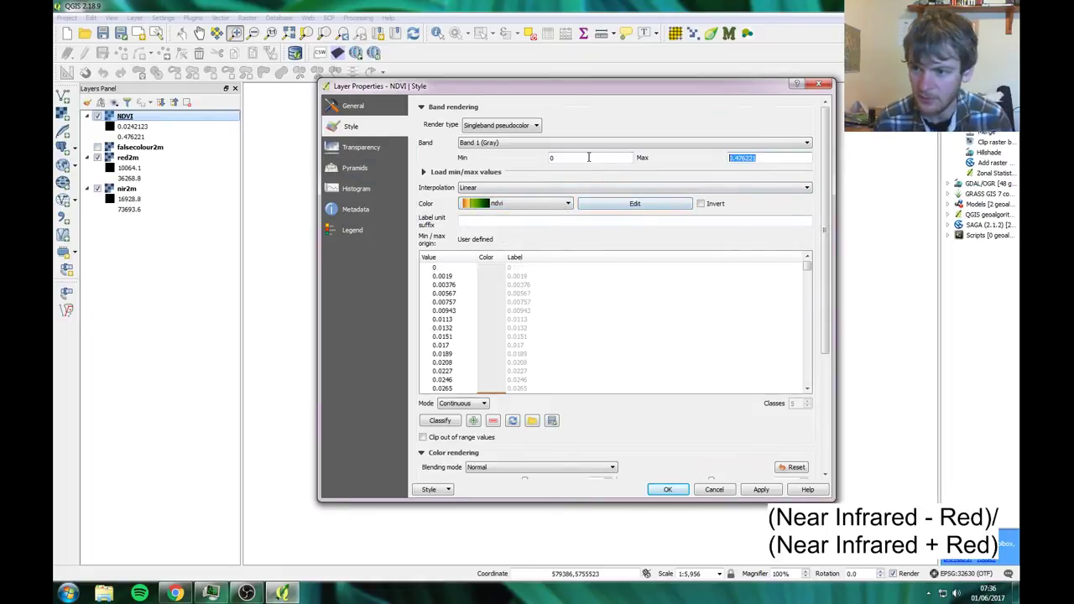
pyautogui.write('1')
pyautogui.moveTo(671, 94); pyautogui.dragTo(713, 90)
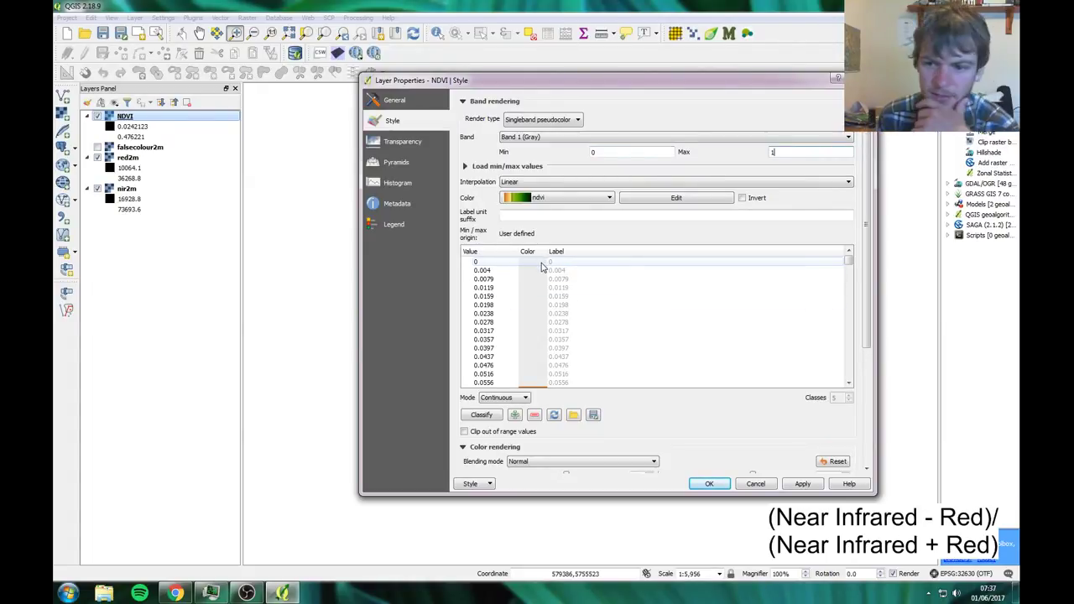
pyautogui.moveTo(848, 262)
pyautogui.mouseDown()
pyautogui.moveTo(842, 387)
pyautogui.moveTo(843, 255)
pyautogui.mouseUp()
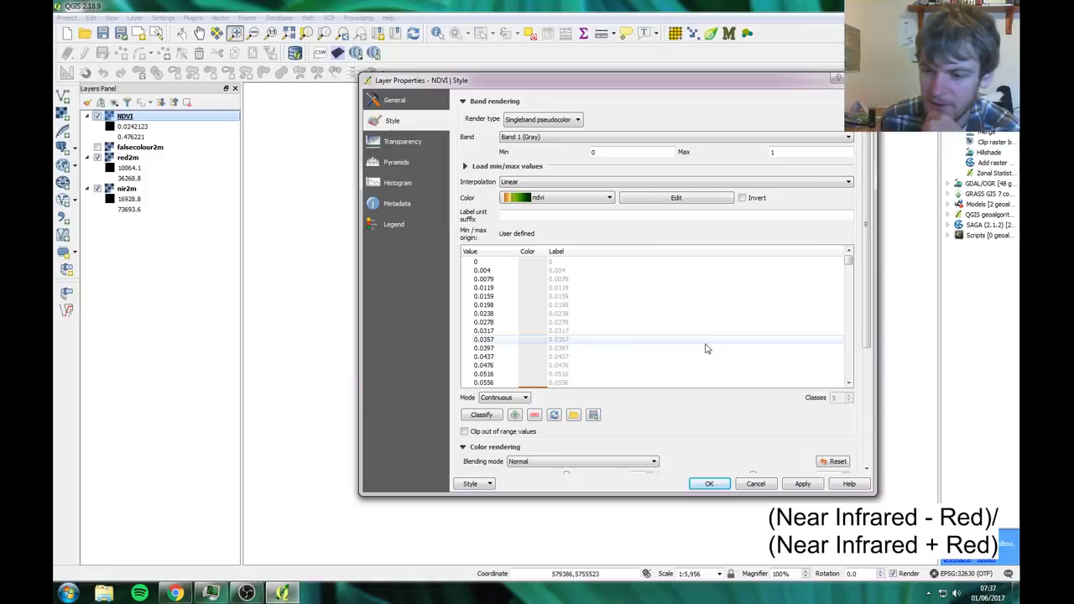
pyautogui.moveTo(848, 261)
pyautogui.mouseDown()
pyautogui.moveTo(849, 343)
pyautogui.moveTo(849, 266)
pyautogui.mouseUp()
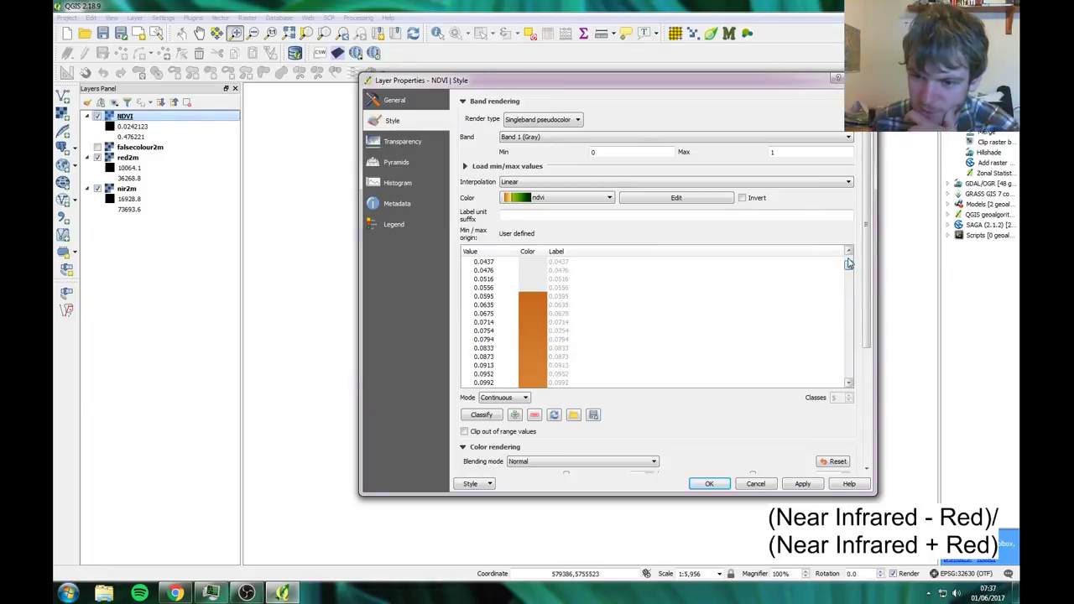
pyautogui.click(803, 484)
pyautogui.click(709, 484)
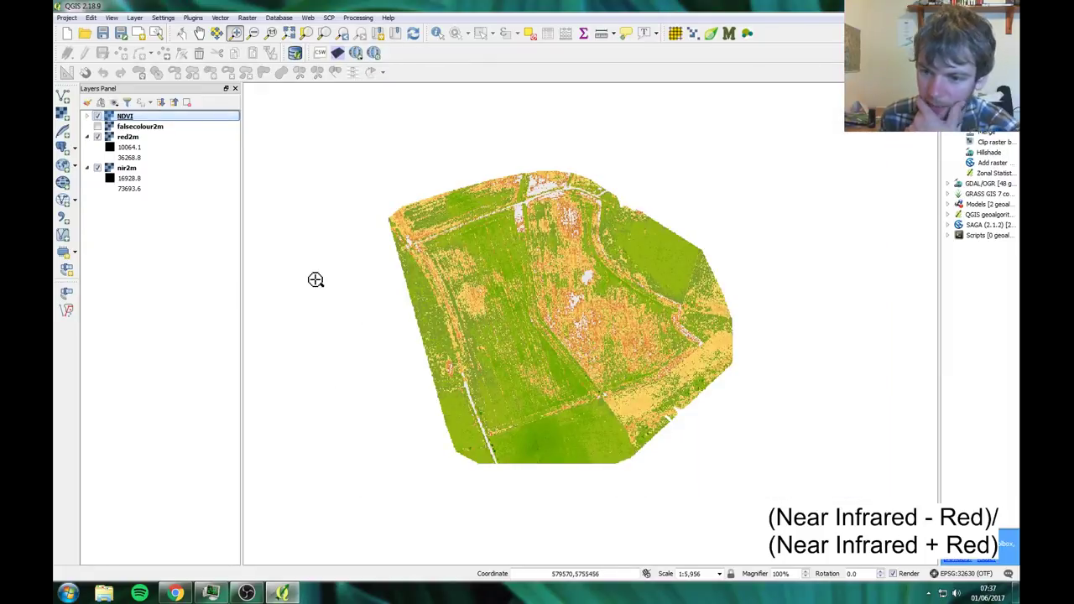
# Zoom into the NDVI map, pan across it, and hide falsecolour2m
pyautogui.scroll(1, 637, 319)
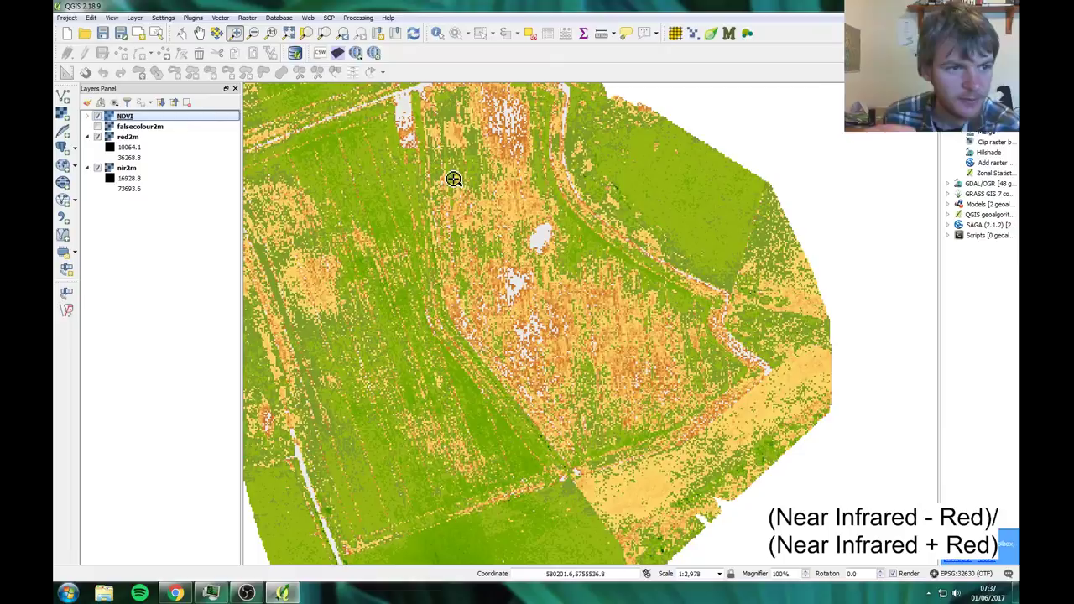
pyautogui.moveTo(490, 188); pyautogui.dragTo(541, 270)
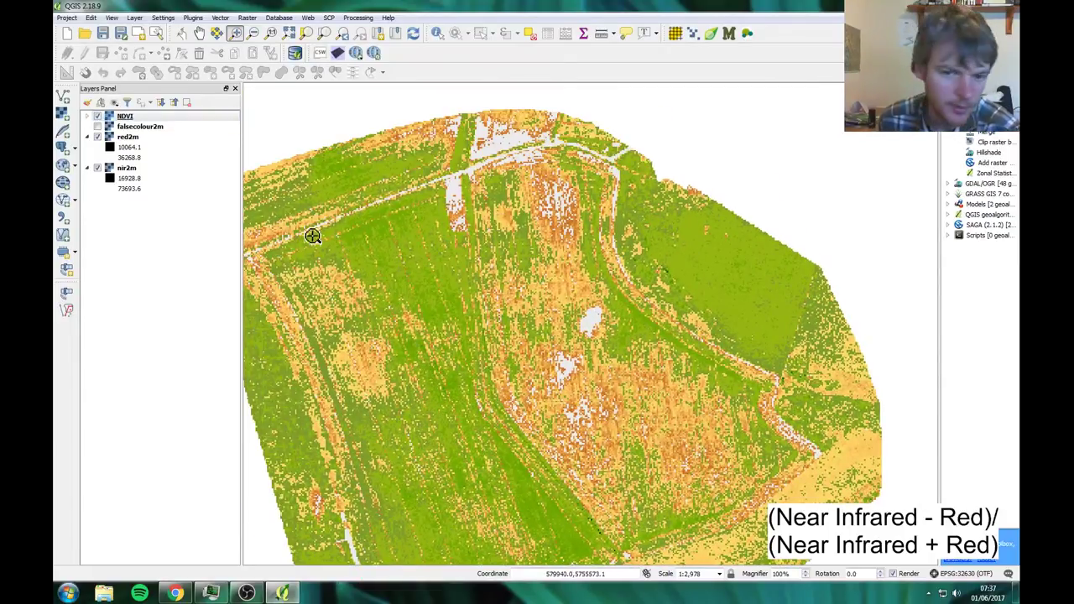
pyautogui.click(98, 125)
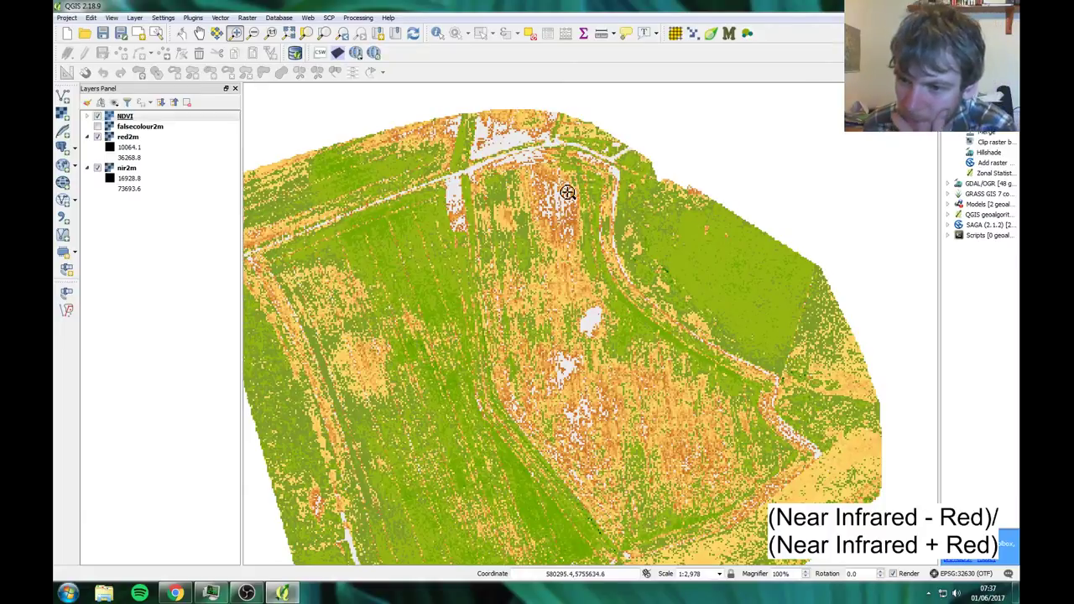
# Zoom closer on the field's NDVI patches and bring up the Web menu for QuickMapServices
pyautogui.scroll(1, 564, 179)
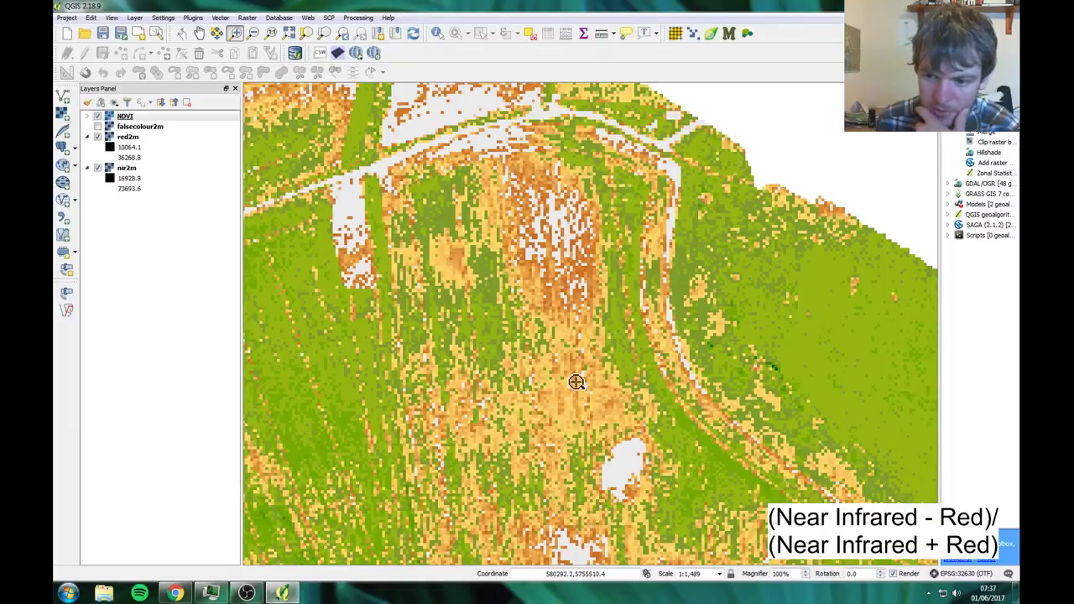
pyautogui.moveTo(577, 340); pyautogui.dragTo(585, 359)
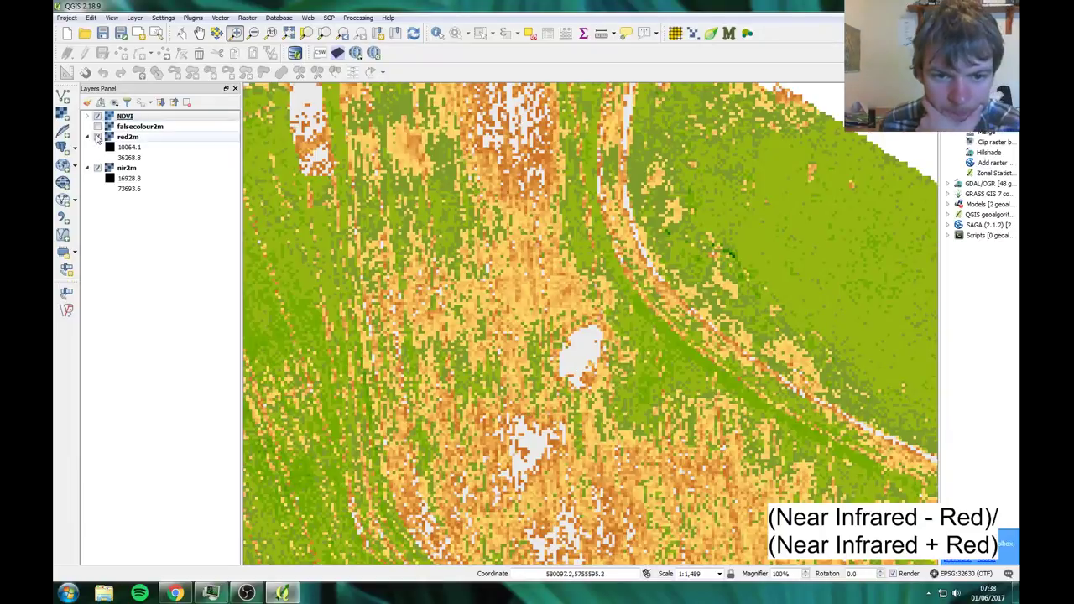
pyautogui.click(307, 18)
# Add the Google Satellite basemap from Web > QuickMapServices > Google
pyautogui.moveTo(340, 69)
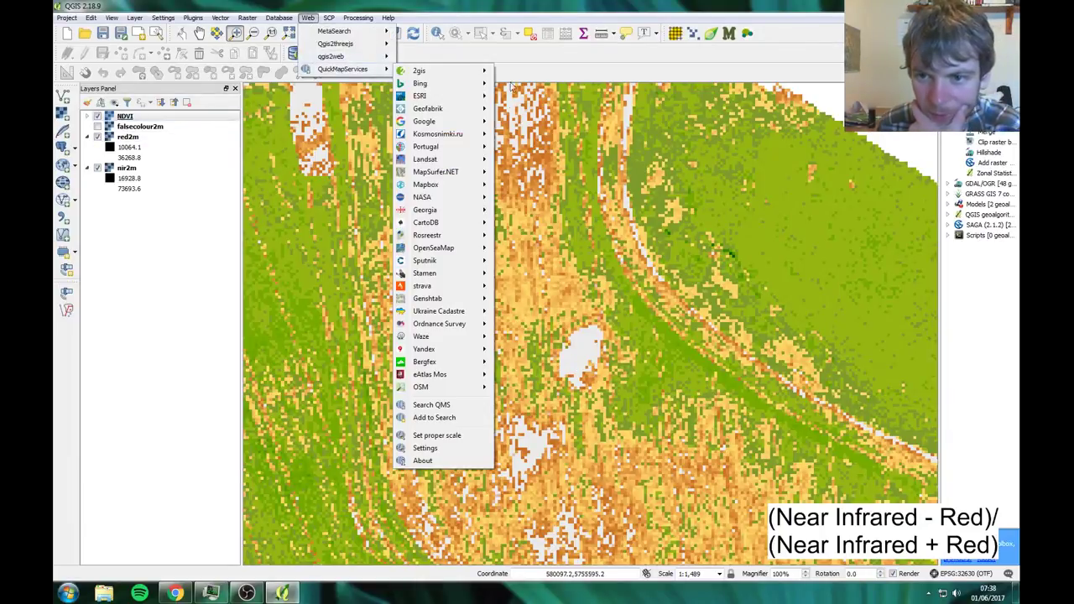
pyautogui.moveTo(435, 123)
pyautogui.click(537, 161)
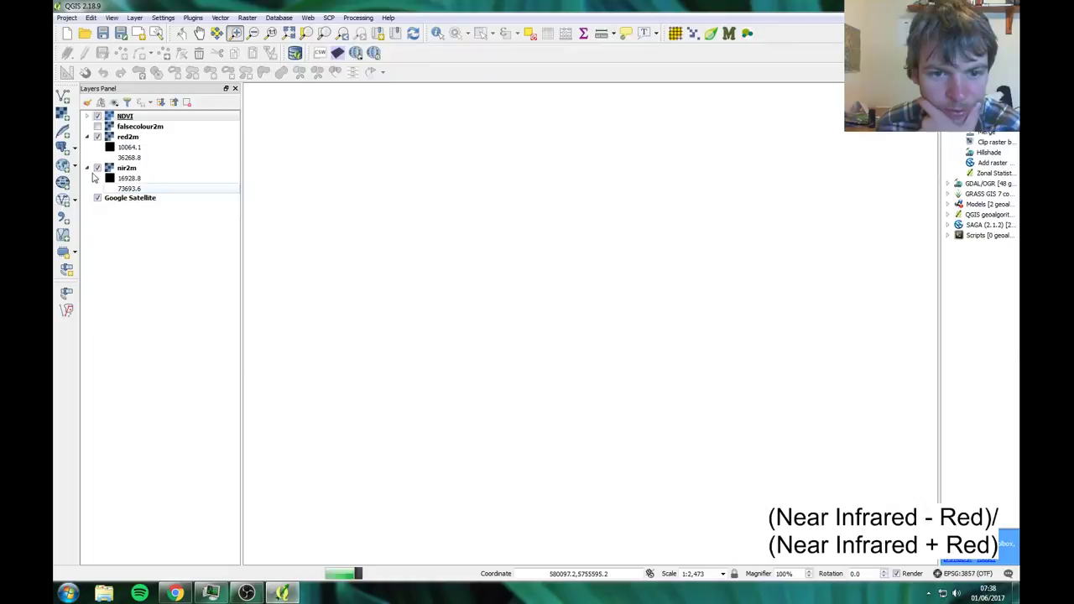
# Hide NDVI, red2m, nir2m and Google Satellite, compare with falsecolour2m, then add a raster layer
pyautogui.click(97, 116)
pyautogui.click(98, 137)
pyautogui.click(97, 168)
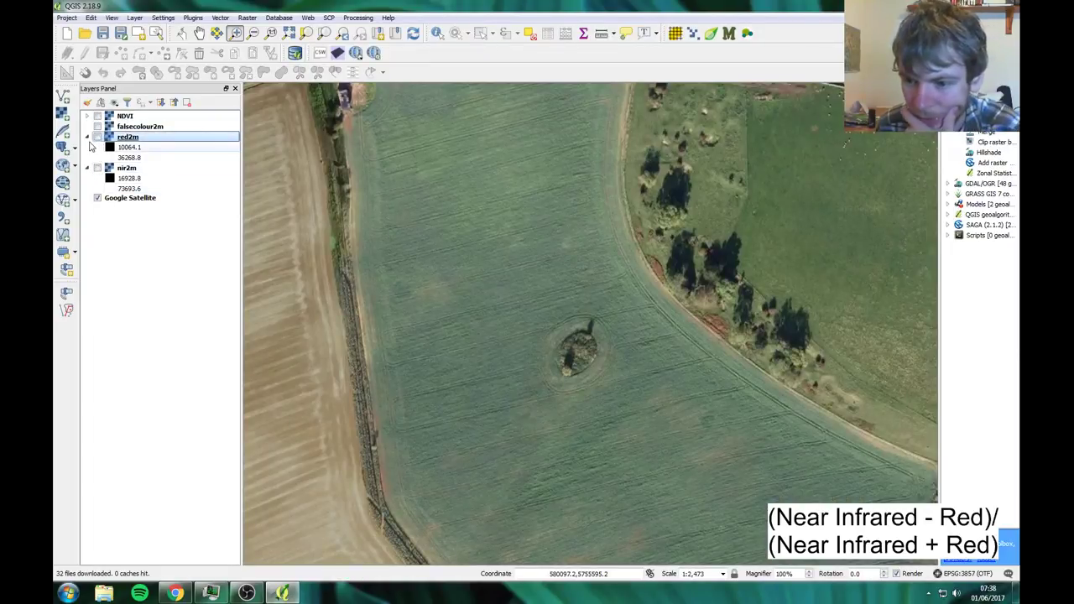
pyautogui.click(97, 197)
pyautogui.click(98, 126)
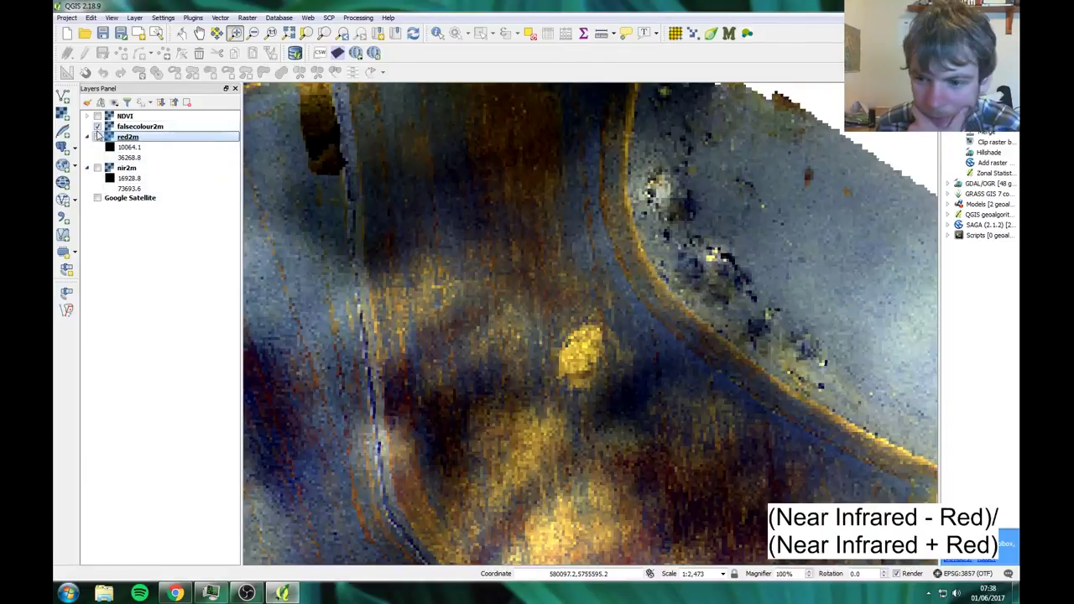
pyautogui.click(97, 126)
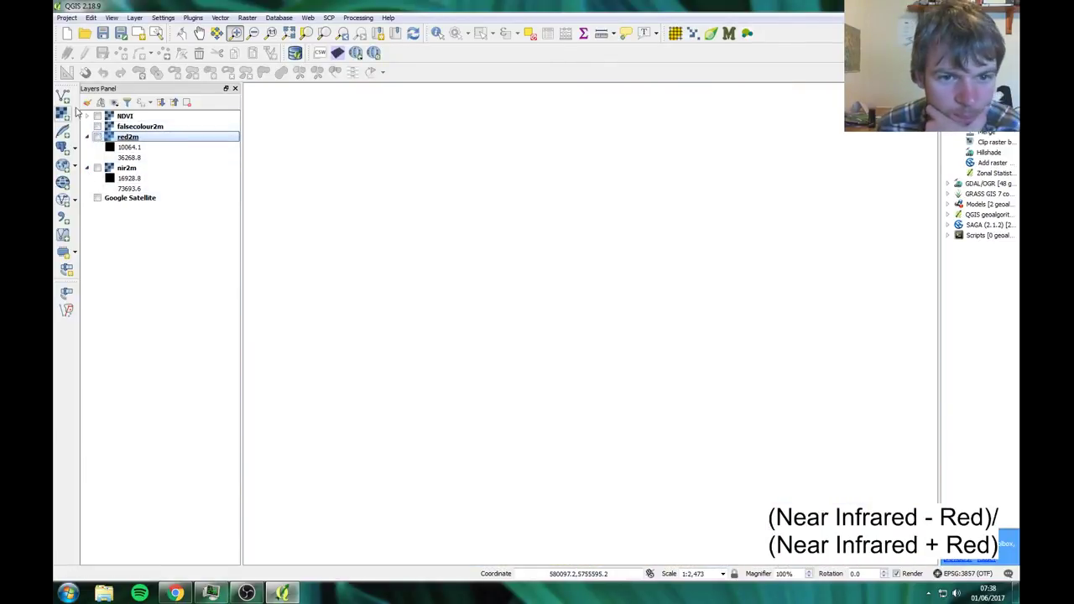
pyautogui.click(61, 115)
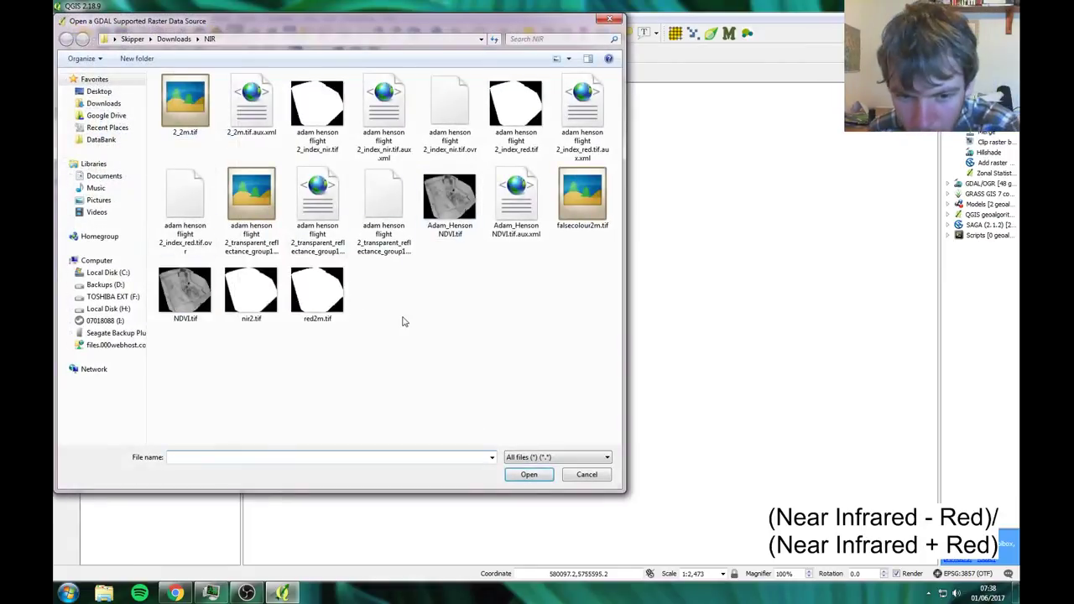
# Load the adam henson flight 2 transparent reflectance raster and zoom onto the bright yellow patch
pyautogui.doubleClick(251, 198)
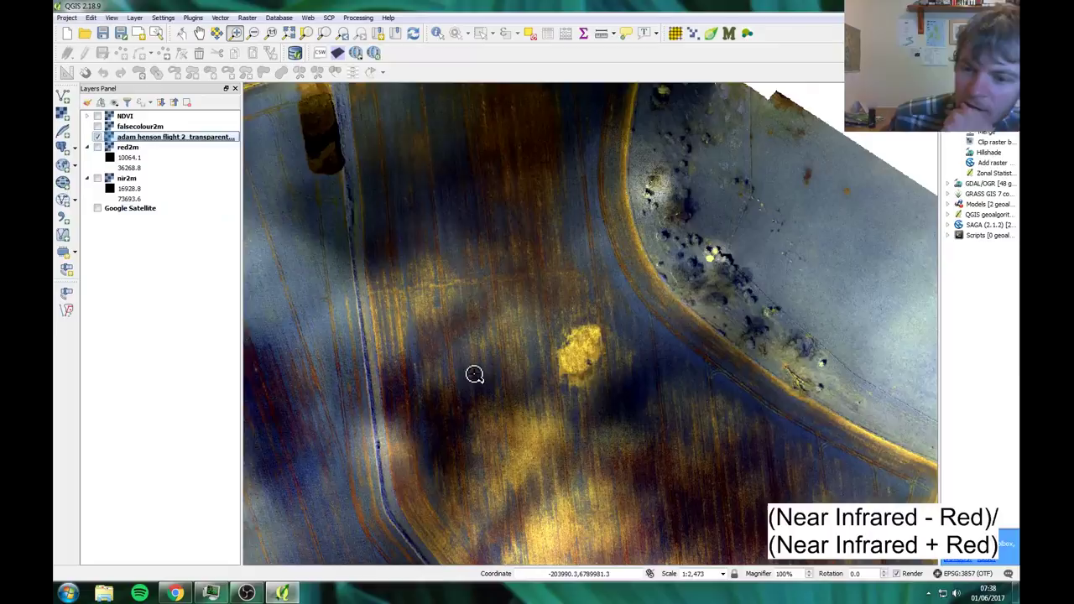
pyautogui.scroll(2, 582, 357)
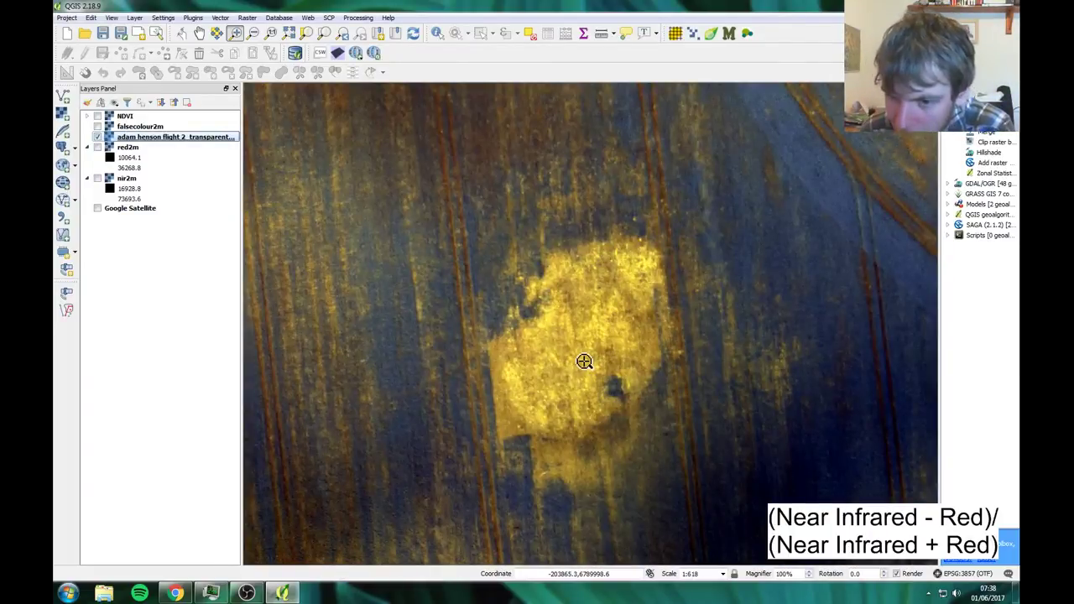
# Swap the reflectance layer's bands: Band 3 (Blue) to red, Band 1 (Red) to blue, then recentre the patch
pyautogui.rightClick(120, 136)
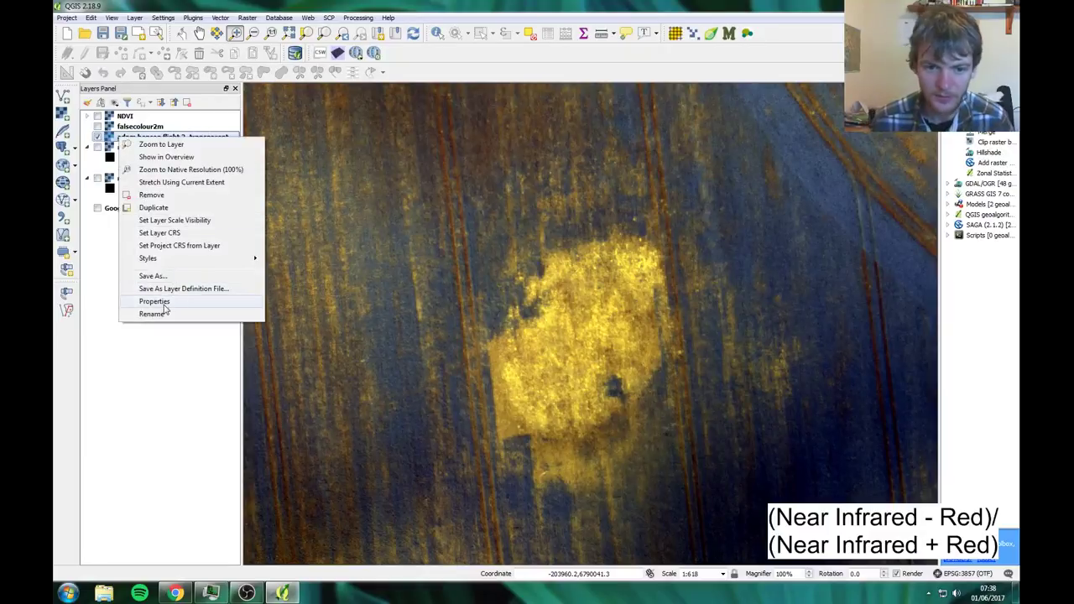
pyautogui.click(218, 299)
pyautogui.click(562, 138)
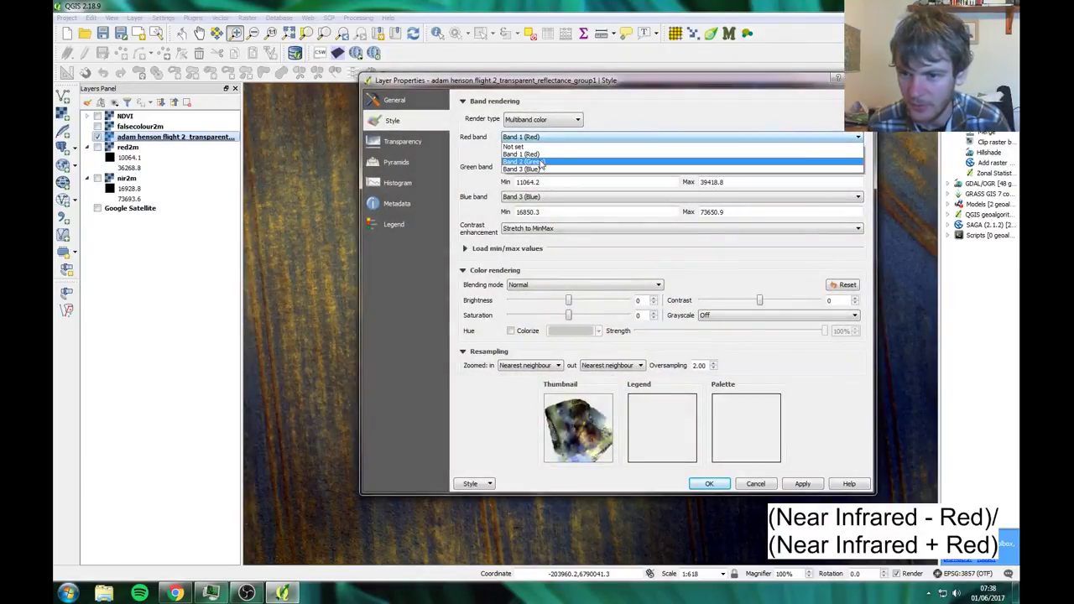
pyautogui.click(539, 170)
pyautogui.click(587, 196)
pyautogui.click(529, 214)
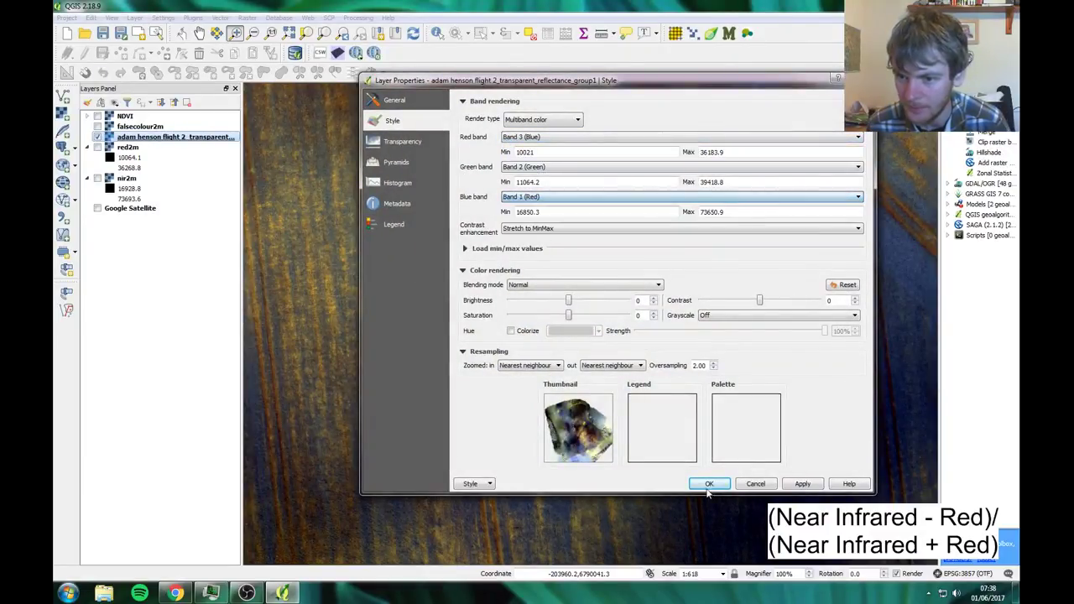
pyautogui.click(709, 484)
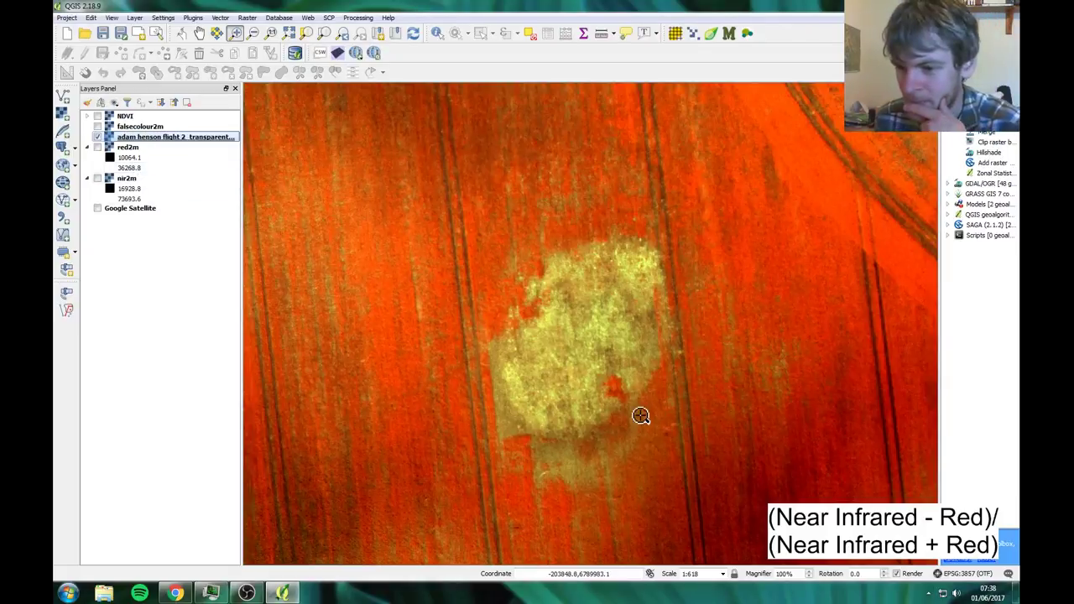
pyautogui.moveTo(640, 414); pyautogui.dragTo(551, 342)
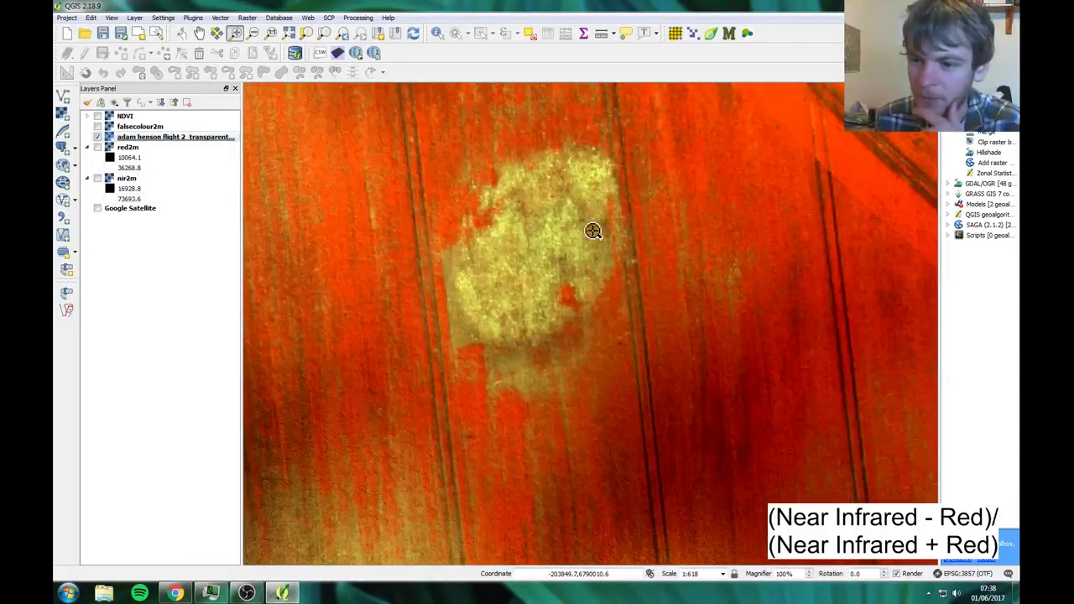
# Compare the patch by switching between Google Satellite and the false-colour drone image
pyautogui.click(97, 208)
pyautogui.click(97, 136)
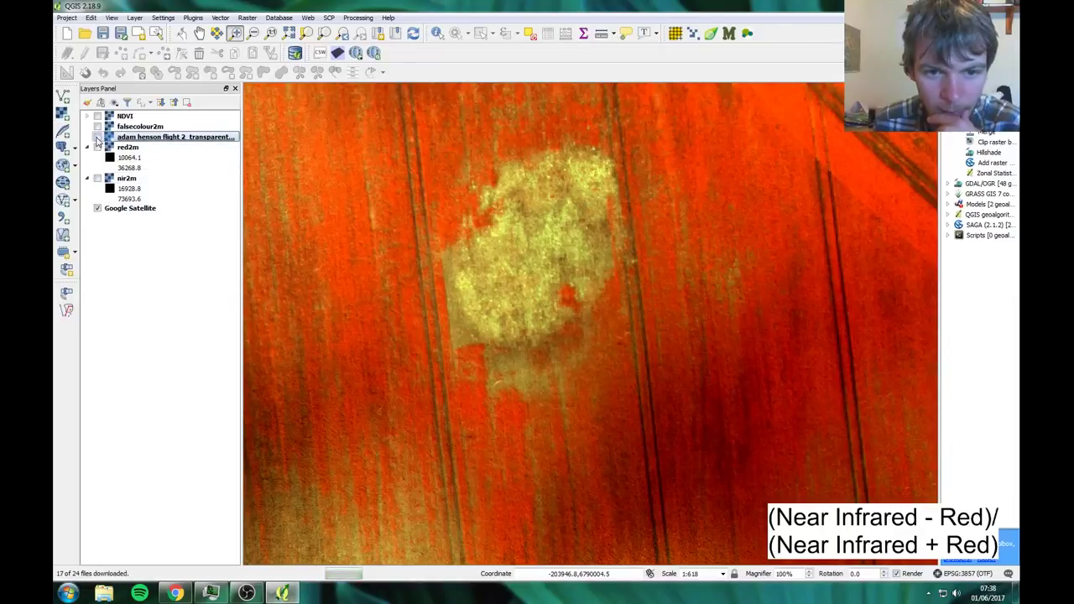
pyautogui.scroll(-1, 547, 325)
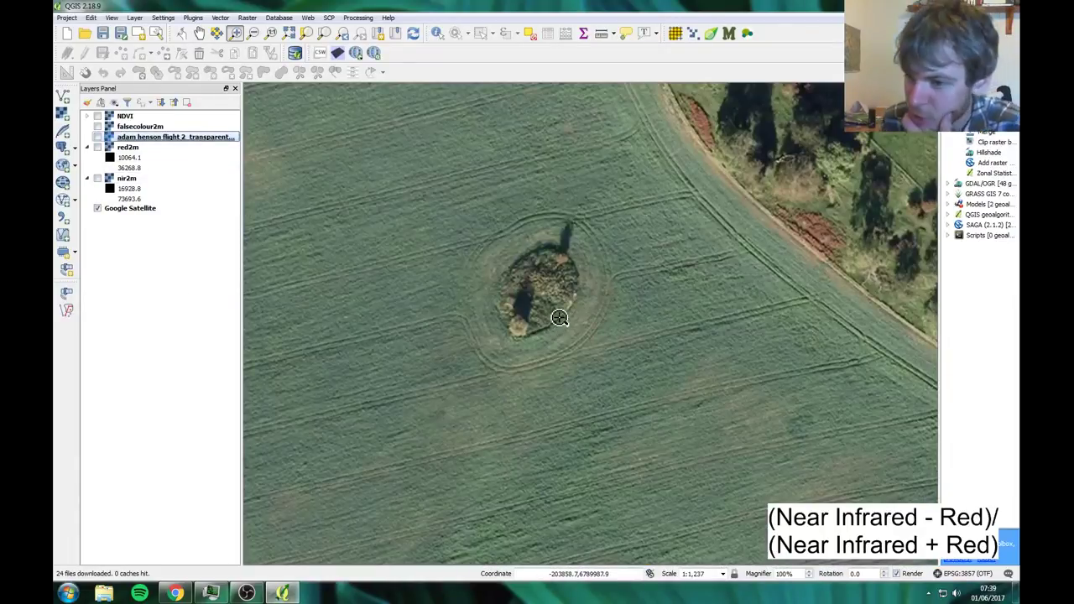
pyautogui.click(97, 208)
pyautogui.click(97, 136)
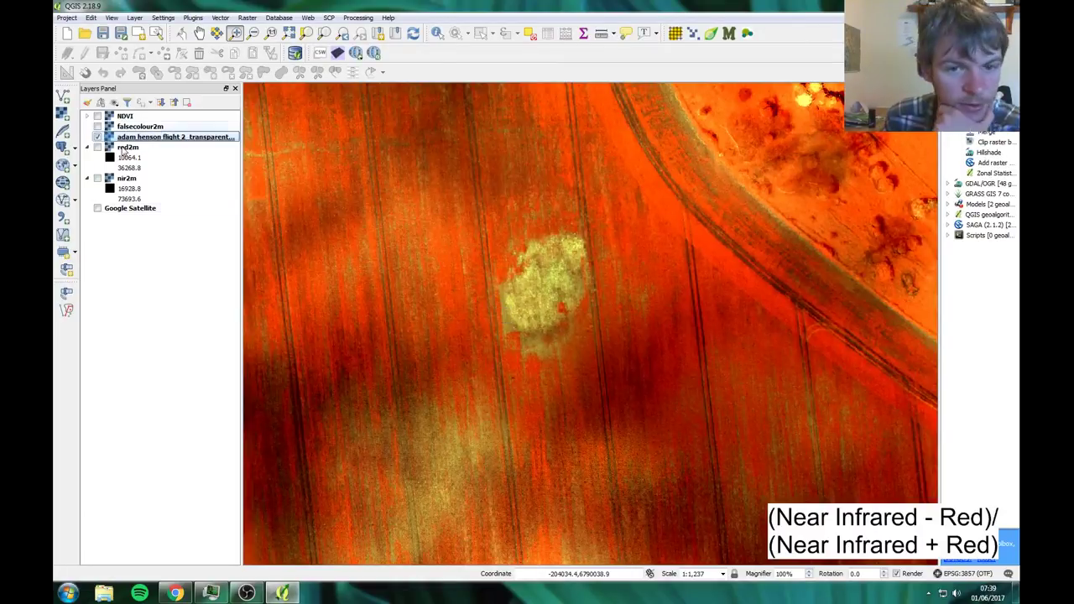
# Hide the drone image, show the NDVI layer and zoom out over the field
pyautogui.click(97, 136)
pyautogui.click(97, 116)
pyautogui.scroll(-1, 571, 330)
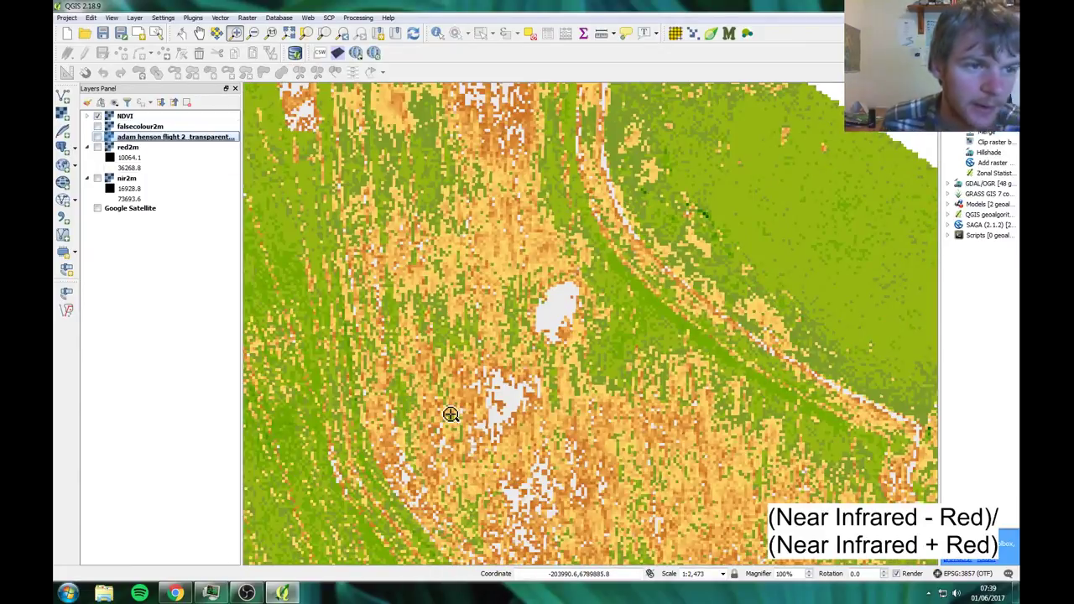
# Recentre the field, toggle NDVI to compare it with the false-colour image, and zoom in twofold
pyautogui.moveTo(486, 431); pyautogui.dragTo(528, 343)
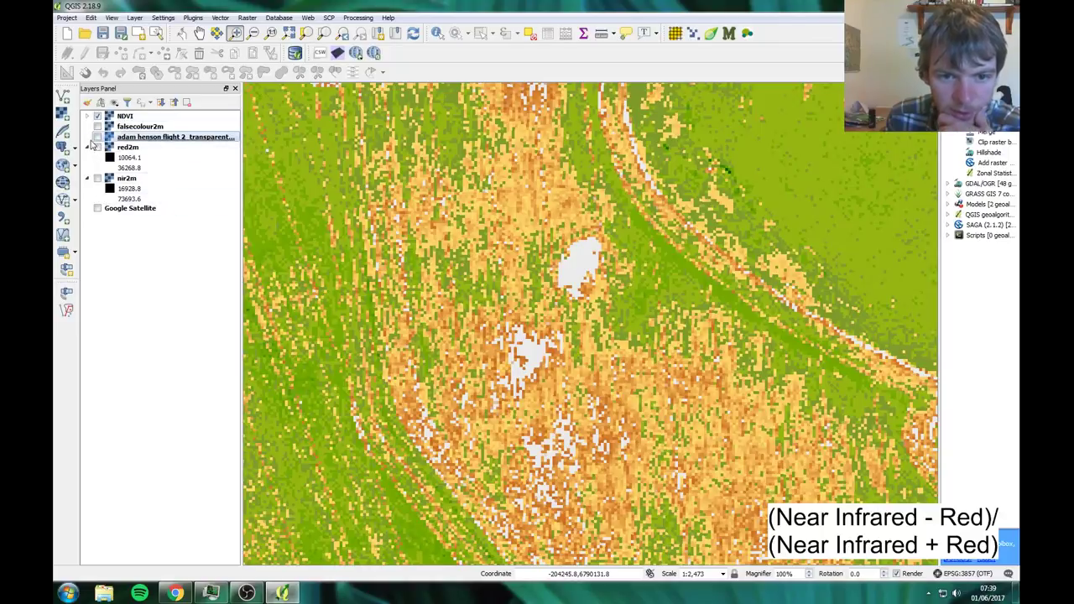
pyautogui.click(97, 117)
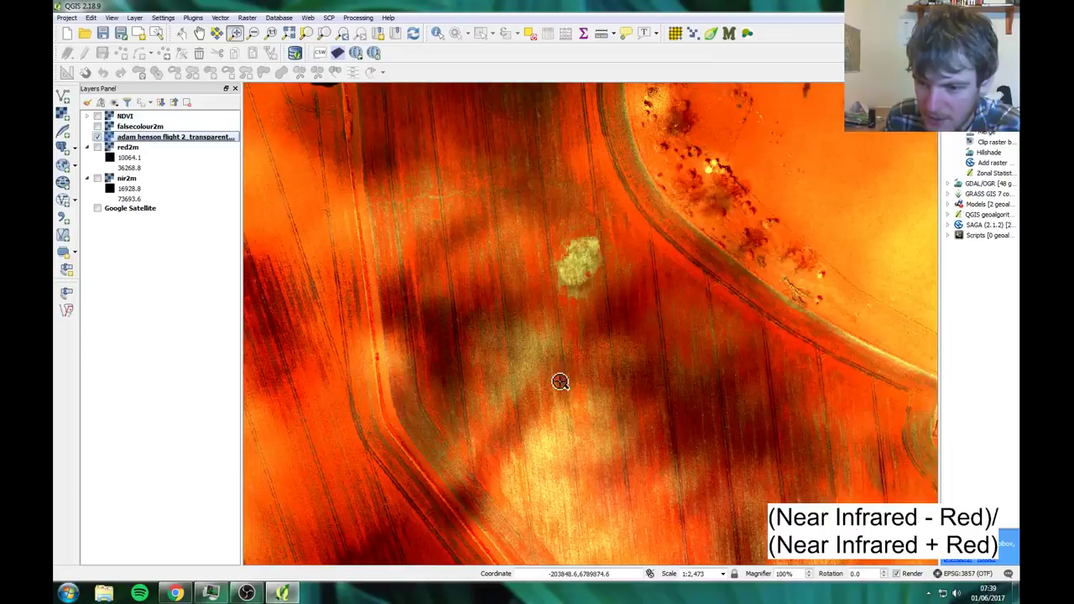
pyautogui.click(97, 125)
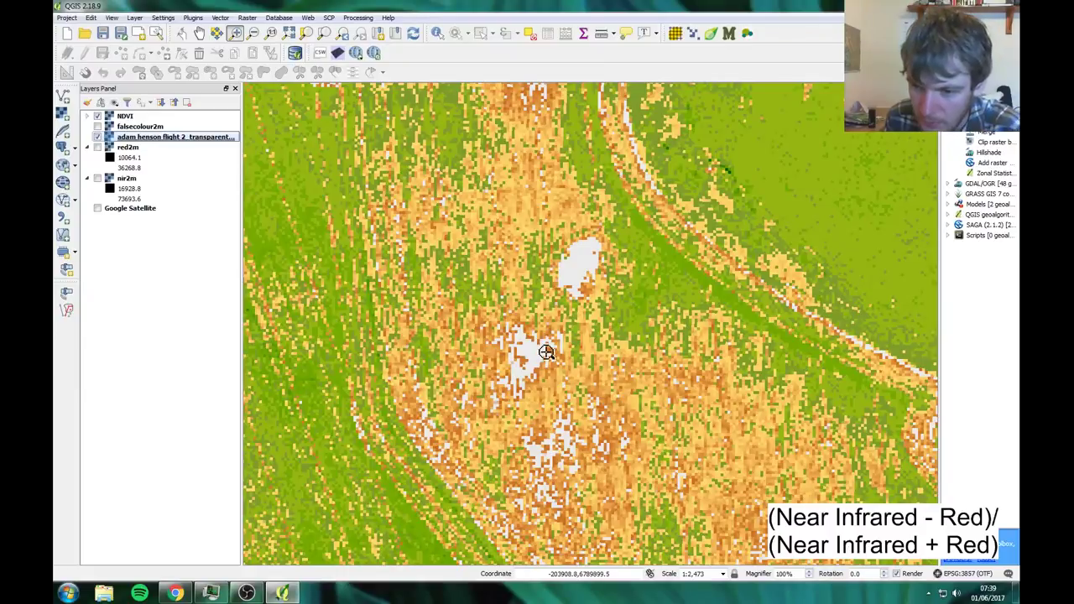
pyautogui.click(98, 125)
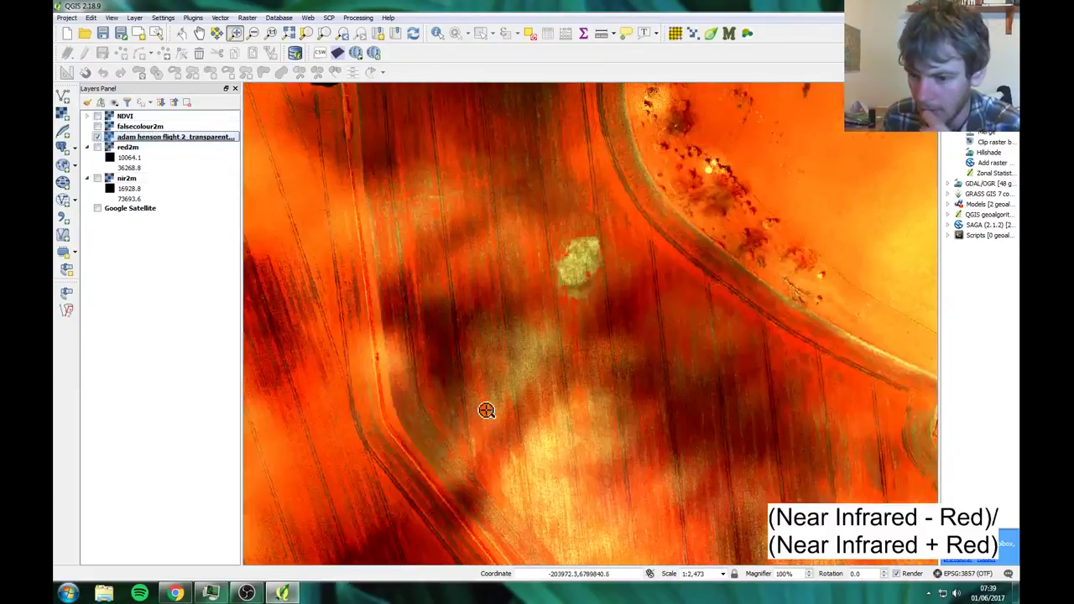
pyautogui.click(547, 324)
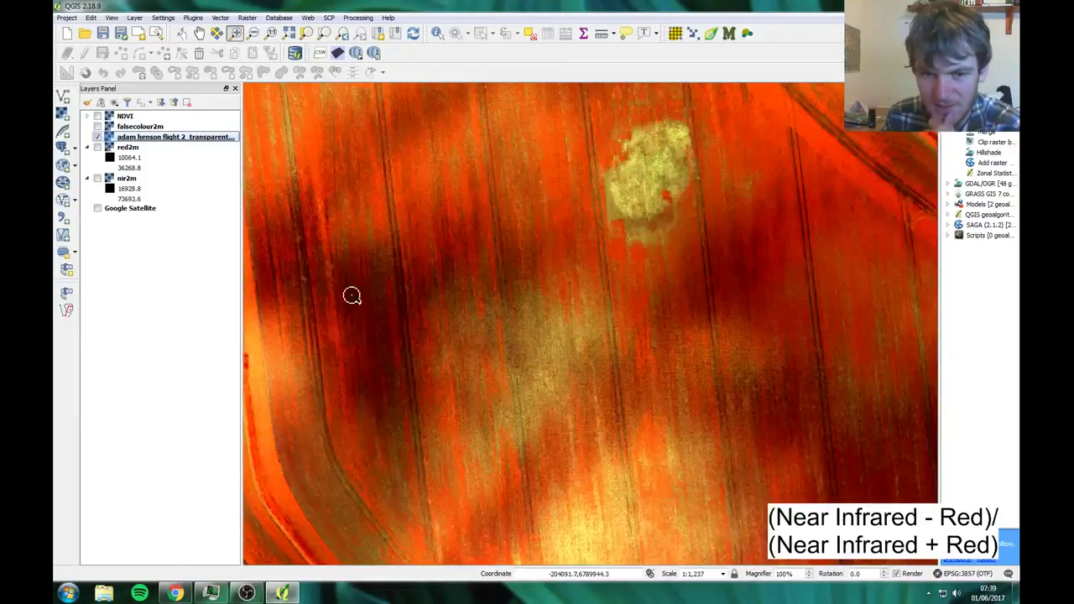
# Overlay NDVI on Google Satellite with the drone image hidden, then pan and zoom out to 1:4,946
pyautogui.click(96, 137)
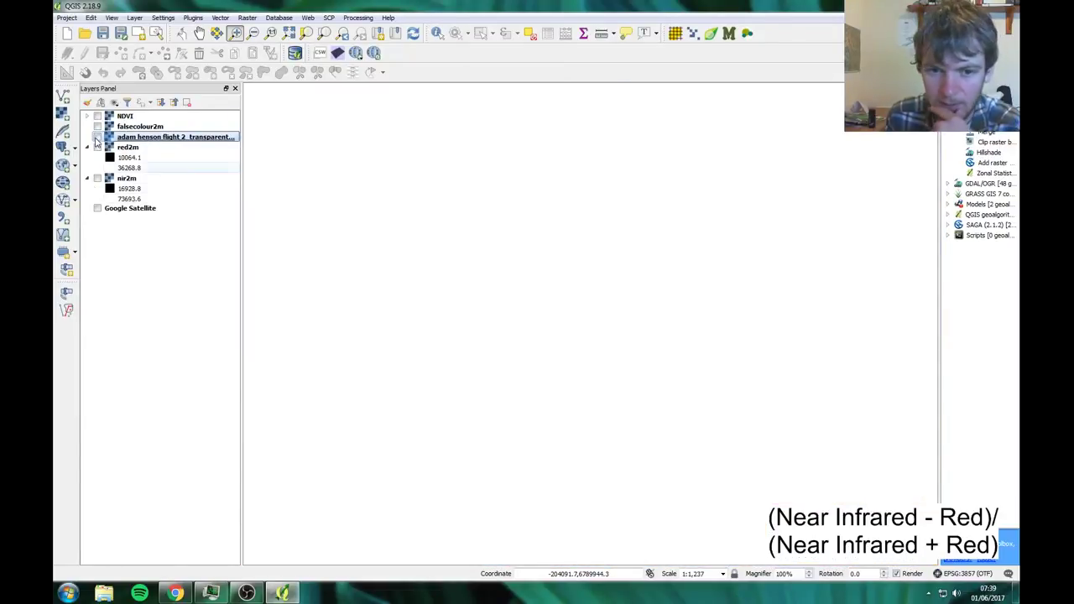
pyautogui.click(97, 208)
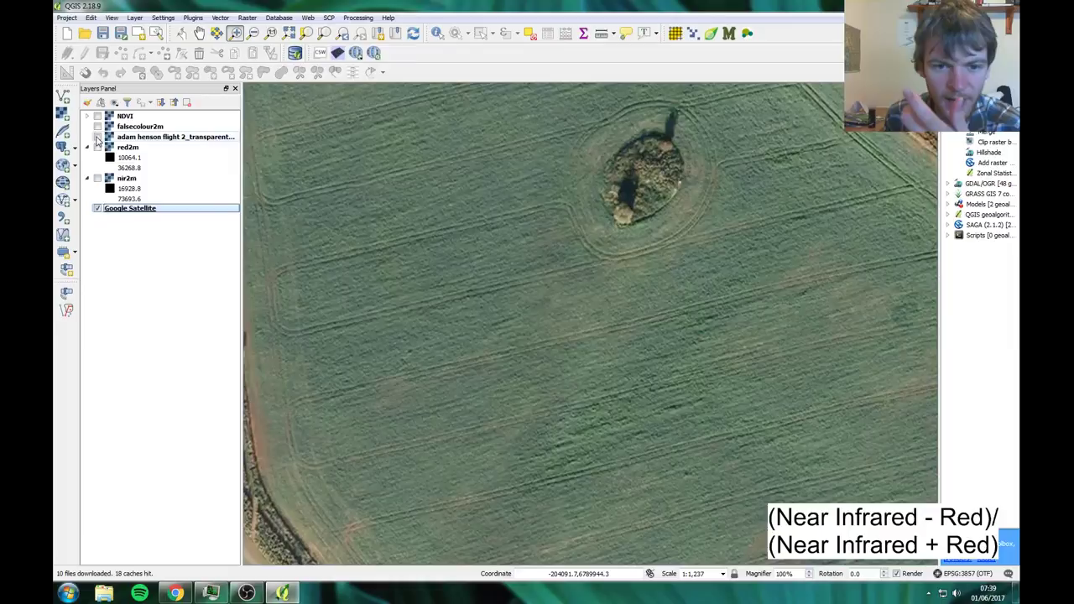
pyautogui.click(98, 116)
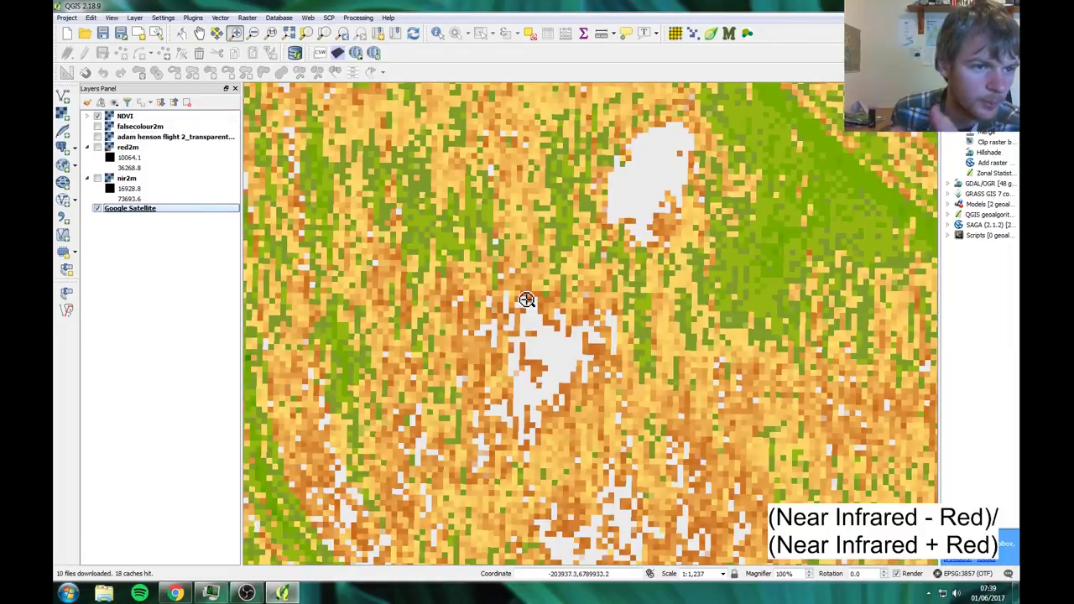
pyautogui.scroll(-1, 576, 311)
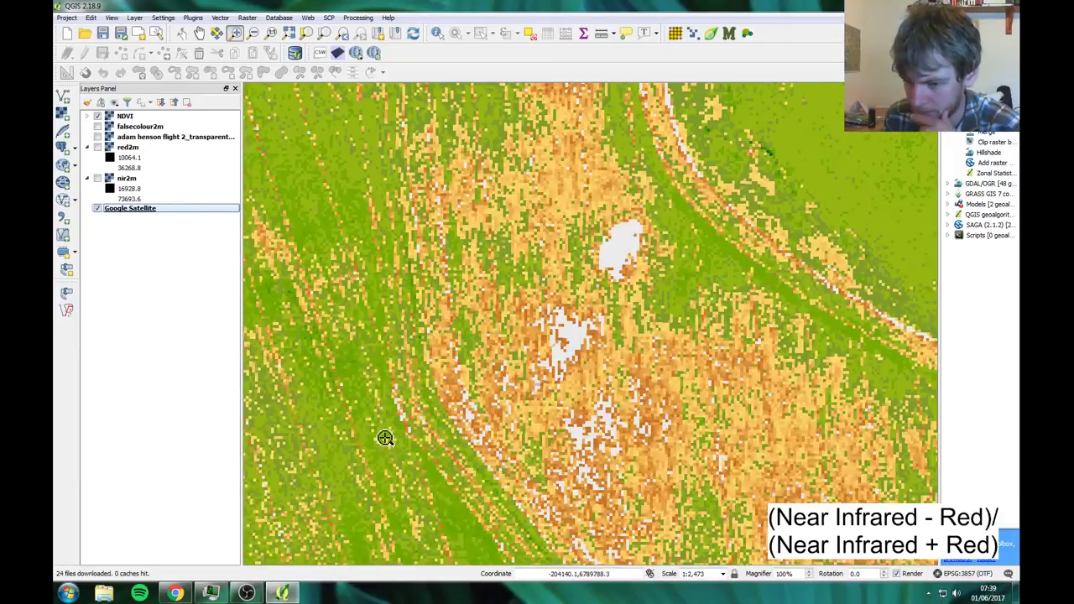
pyautogui.moveTo(385, 437); pyautogui.dragTo(531, 378)
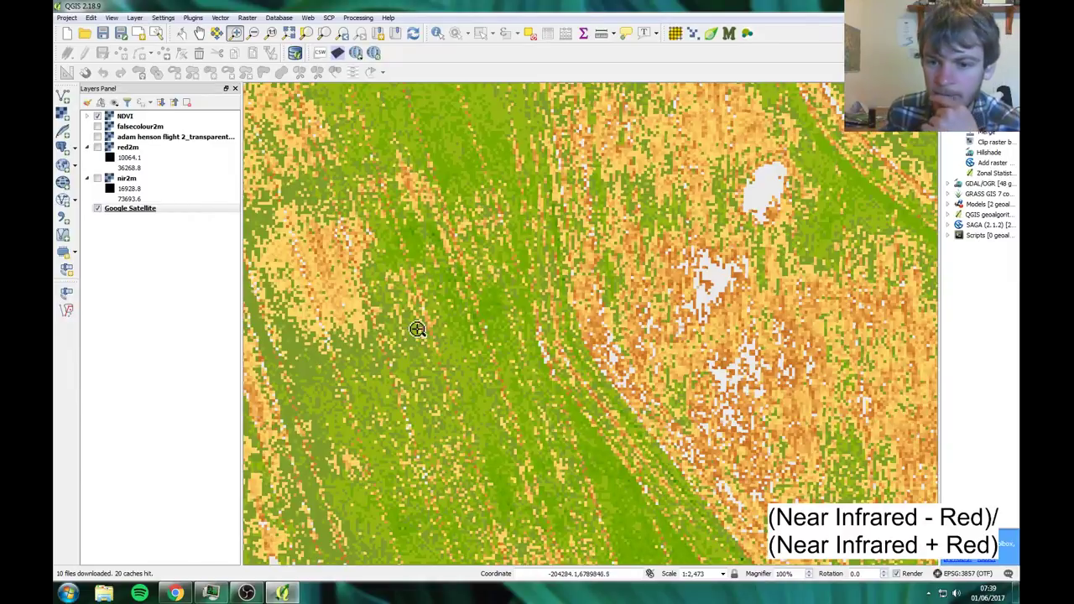
pyautogui.moveTo(348, 320); pyautogui.dragTo(431, 300)
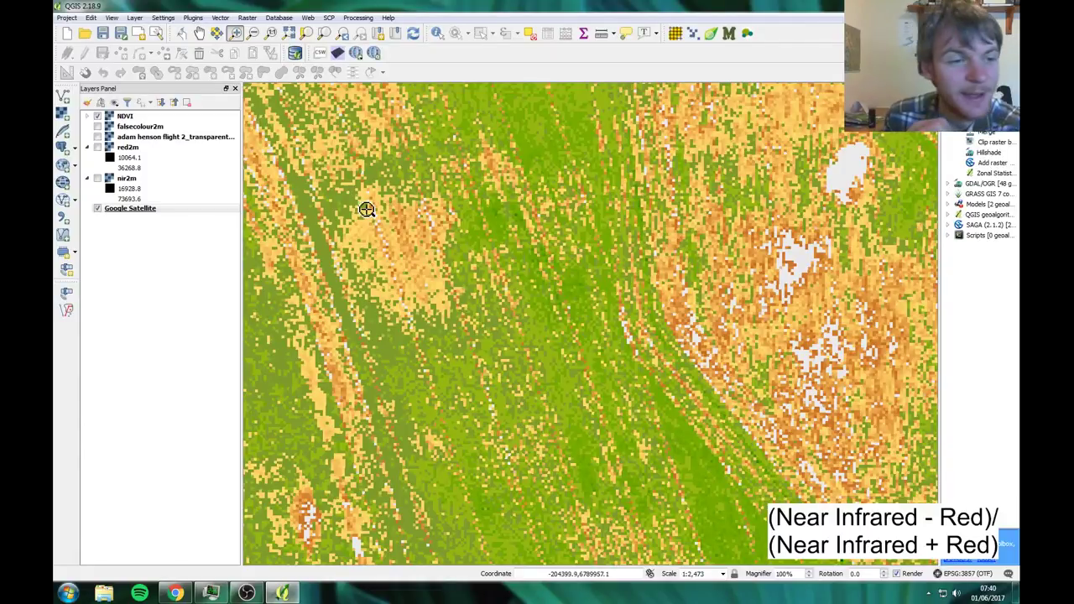
pyautogui.scroll(-1, 385, 218)
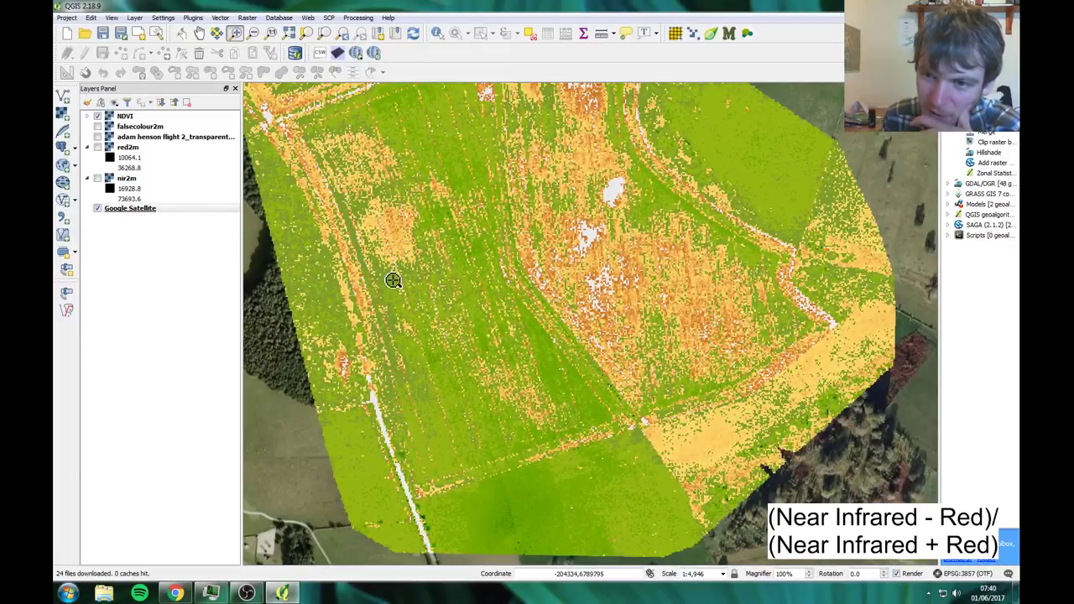
pyautogui.press('Up')
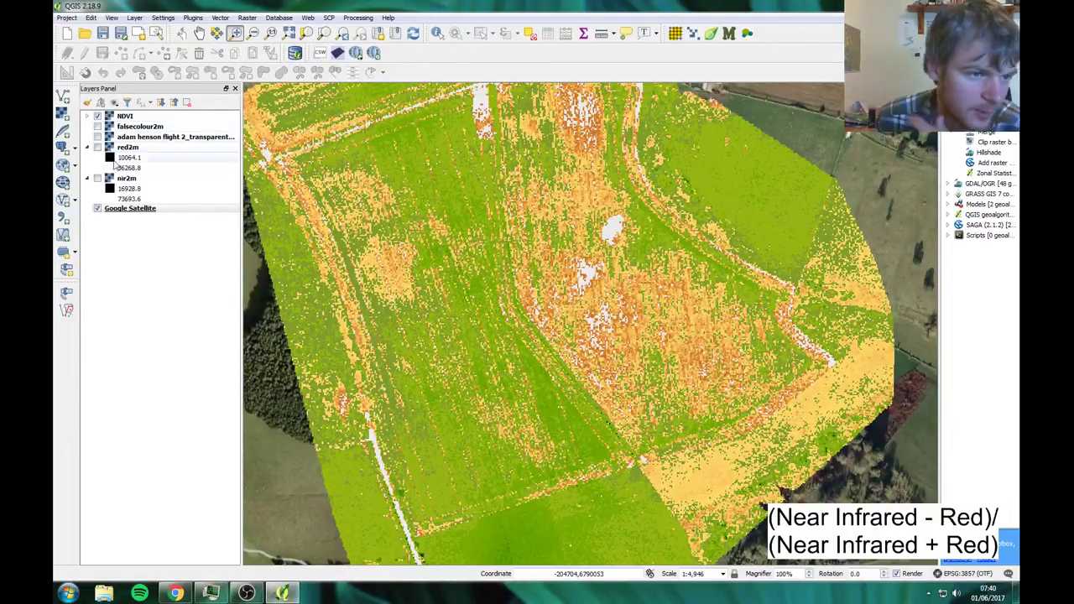
pyautogui.click(98, 116)
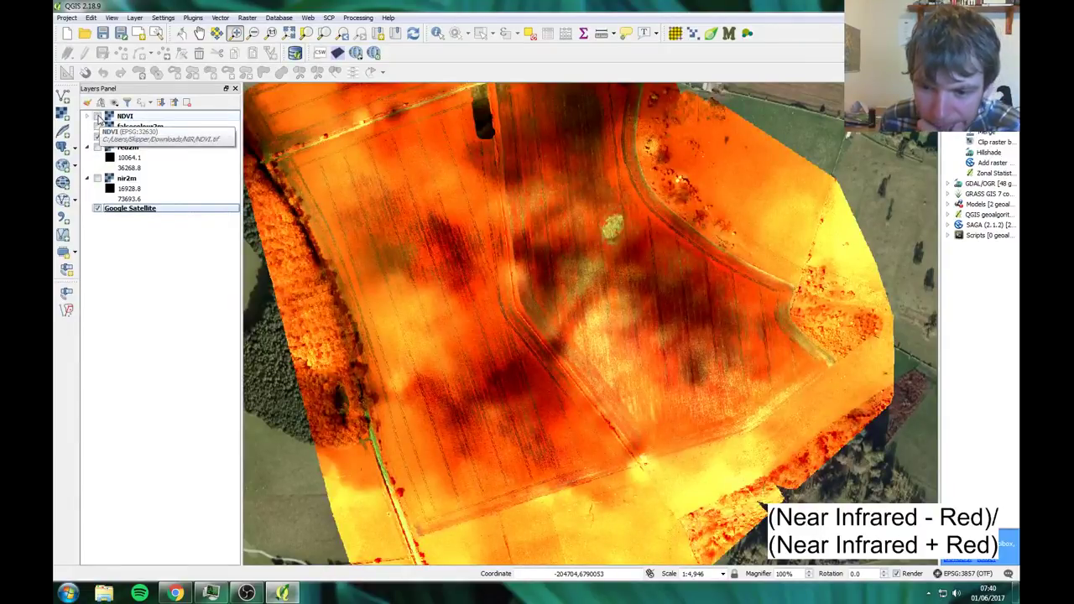
pyautogui.click(97, 116)
pyautogui.click(97, 116)
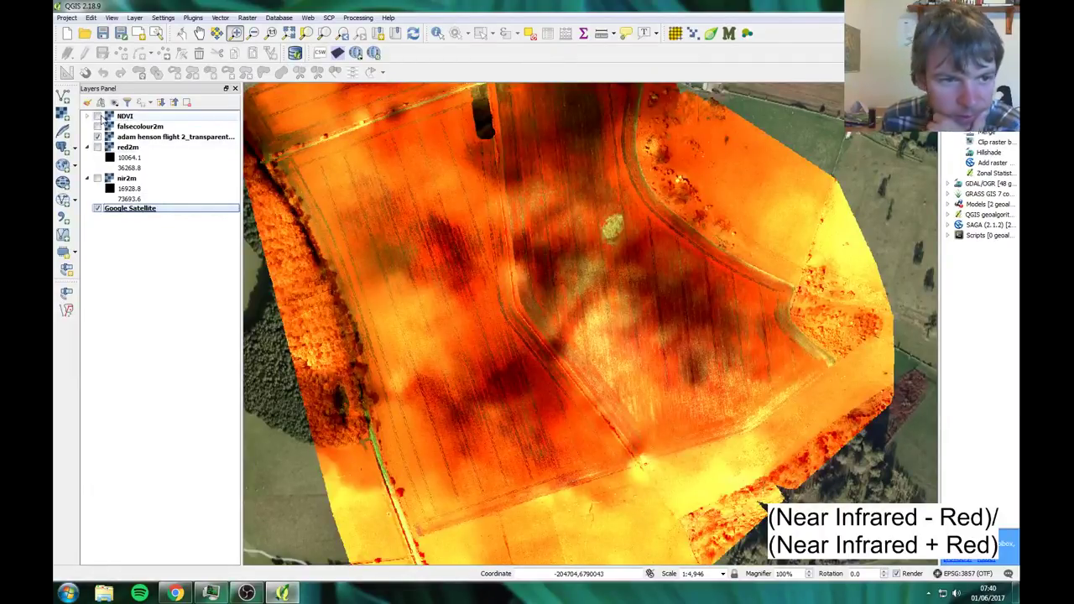
pyautogui.click(97, 116)
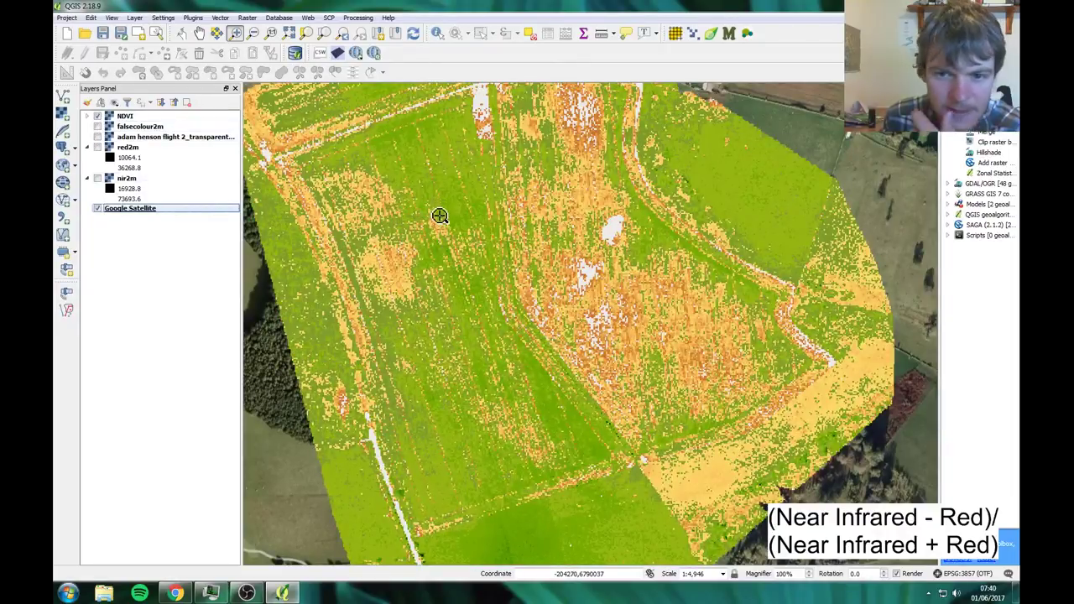
pyautogui.press('Up')
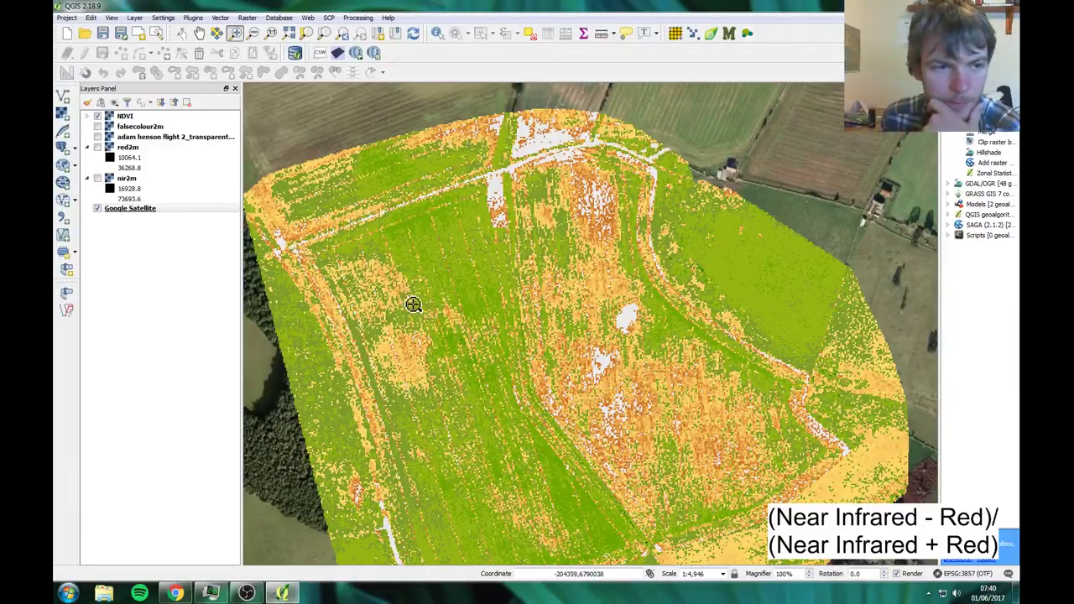
pyautogui.moveTo(411, 302); pyautogui.dragTo(403, 283)
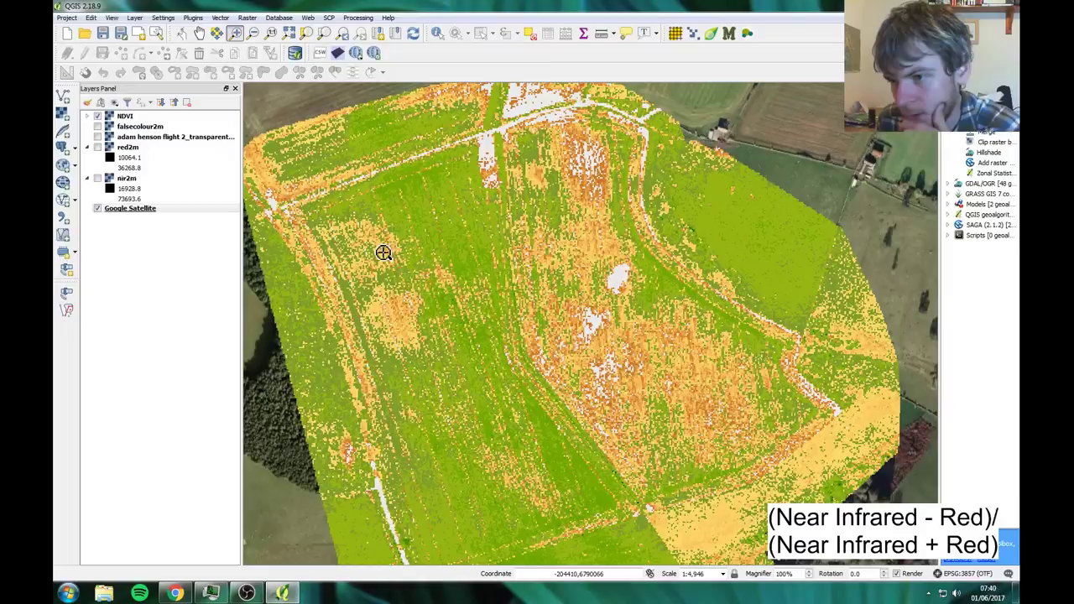
pyautogui.moveTo(411, 352); pyautogui.dragTo(448, 277)
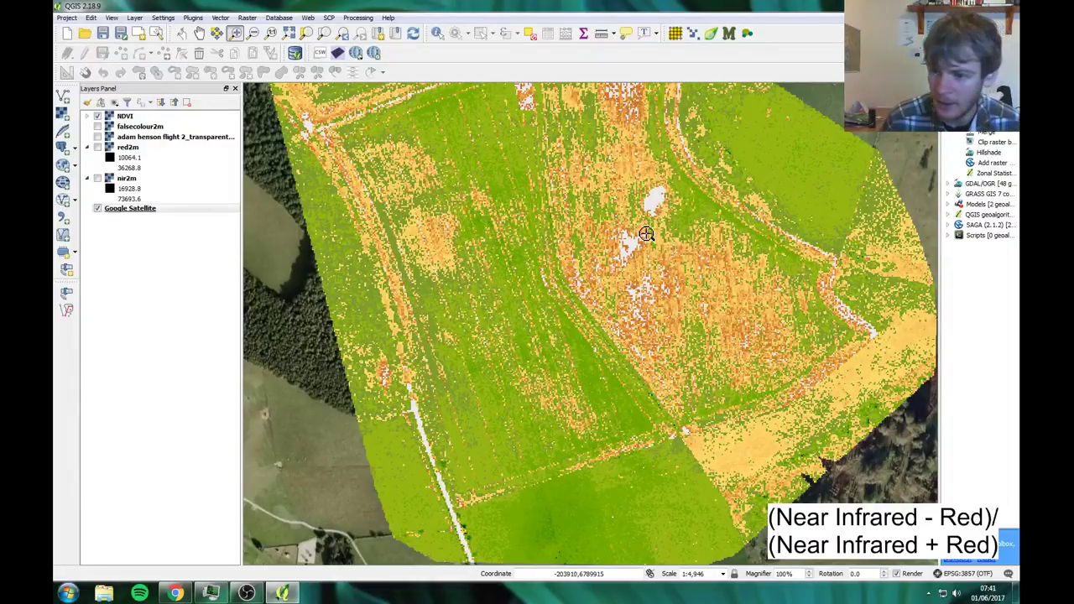
pyautogui.moveTo(540, 299); pyautogui.dragTo(517, 339)
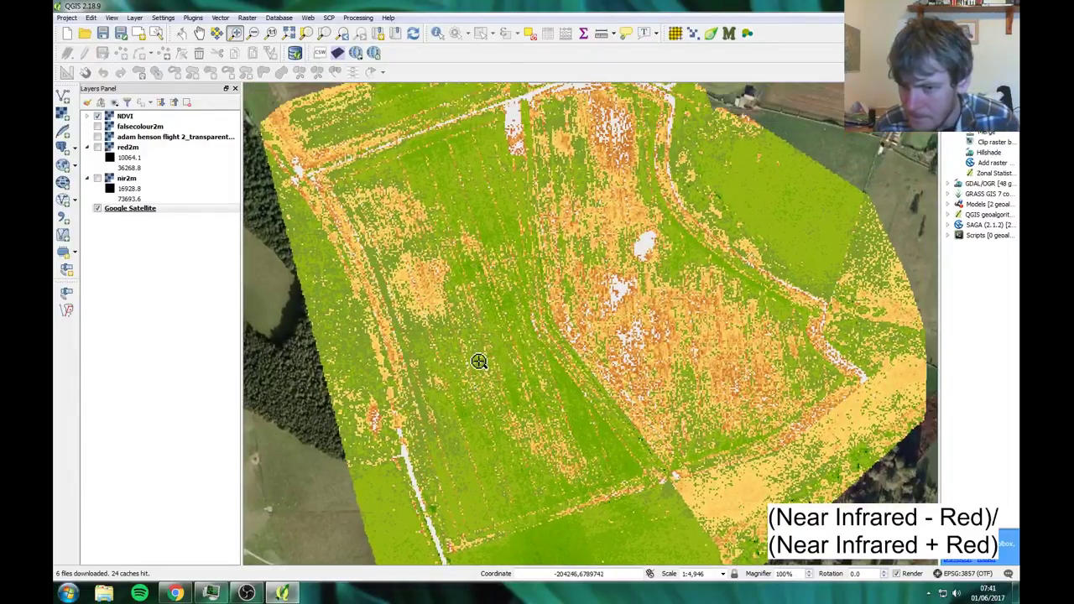